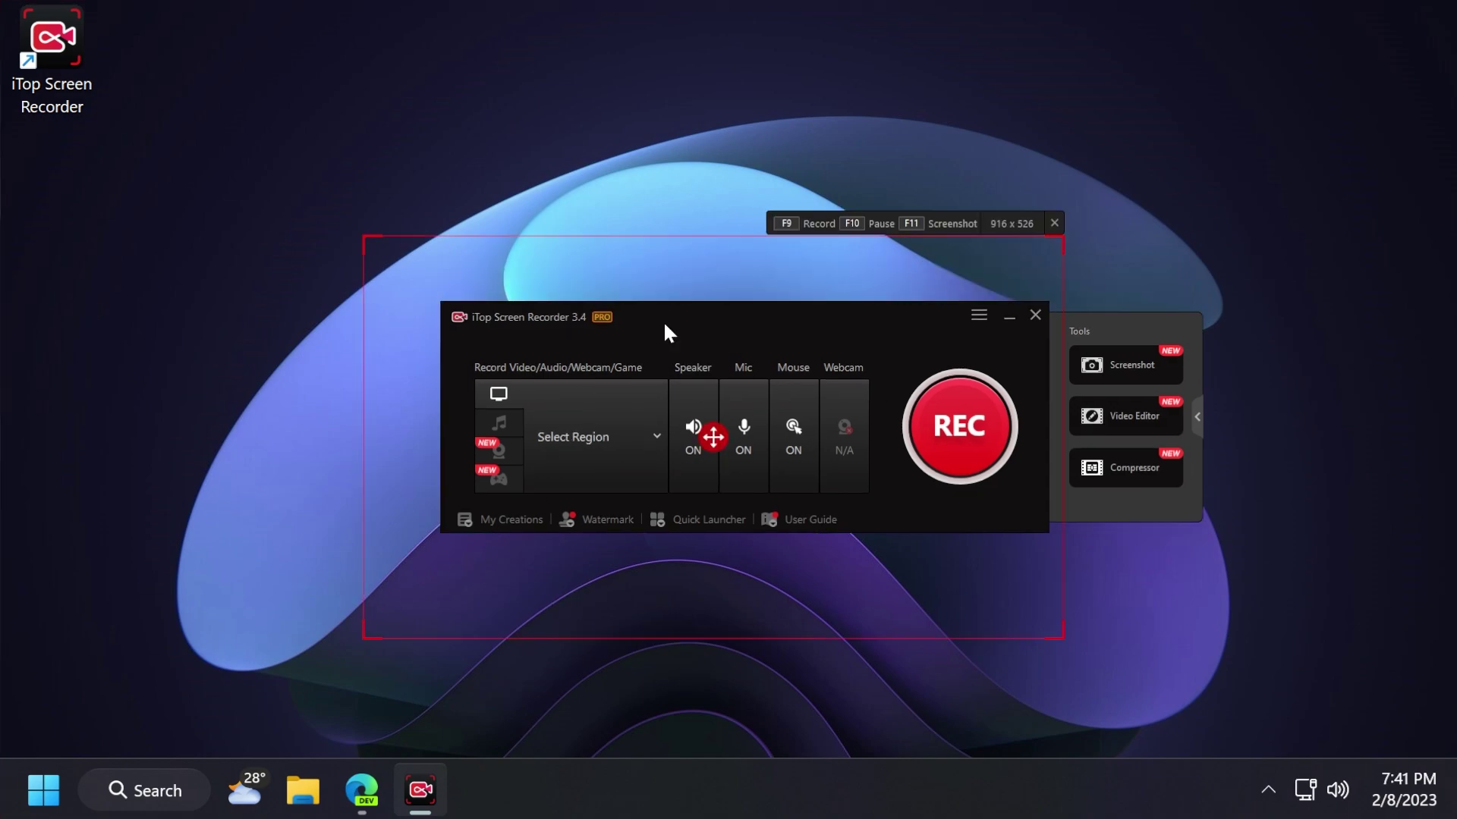
Step: Try the audio-only and webcam modes, including replace-background, then return to screen recording
{"action": "left_click_drag", "start_coordinate": [665, 327], "coordinate": [640, 340]}
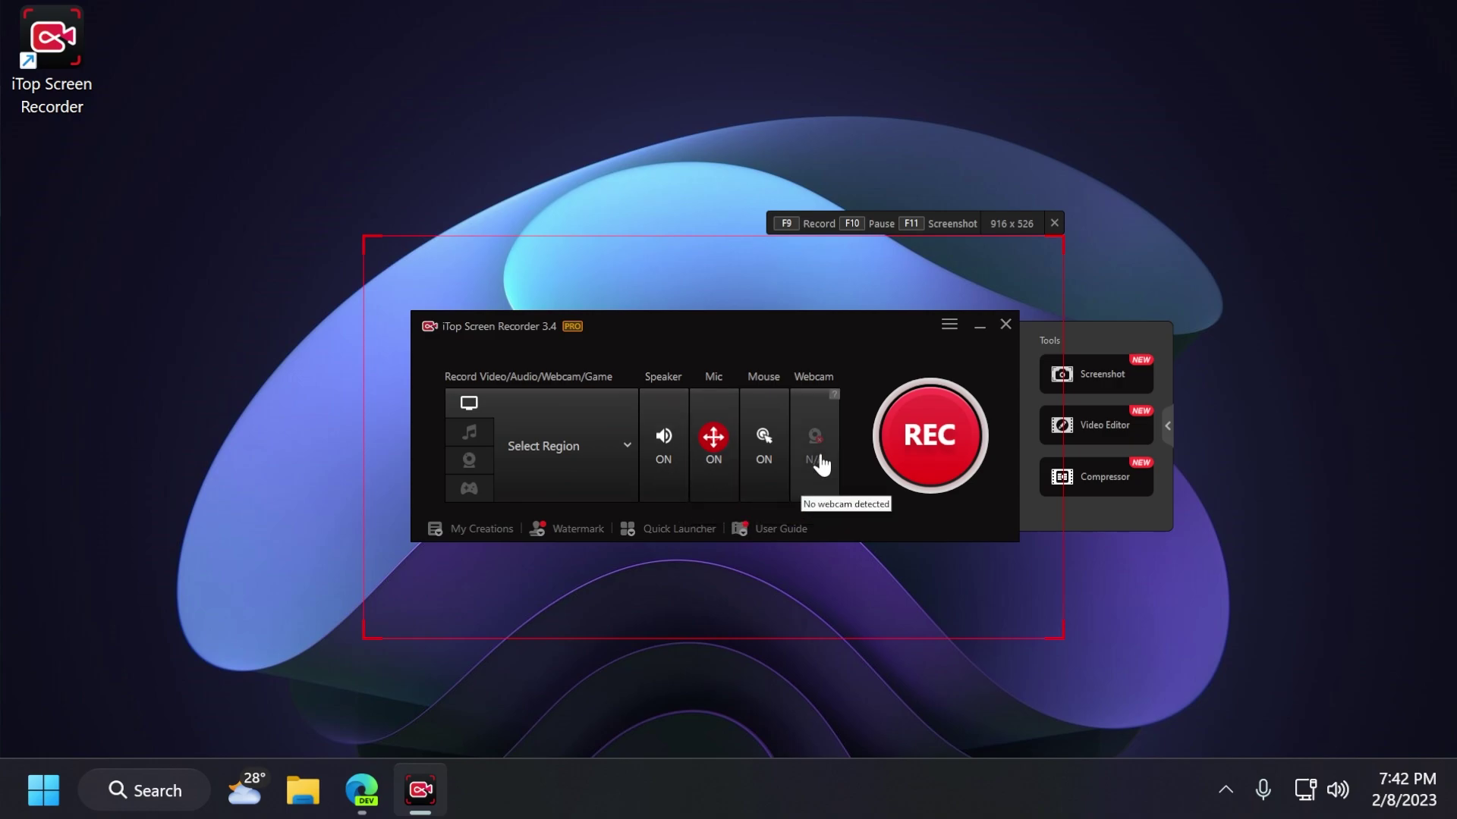
{"action": "left_click", "coordinate": [467, 432]}
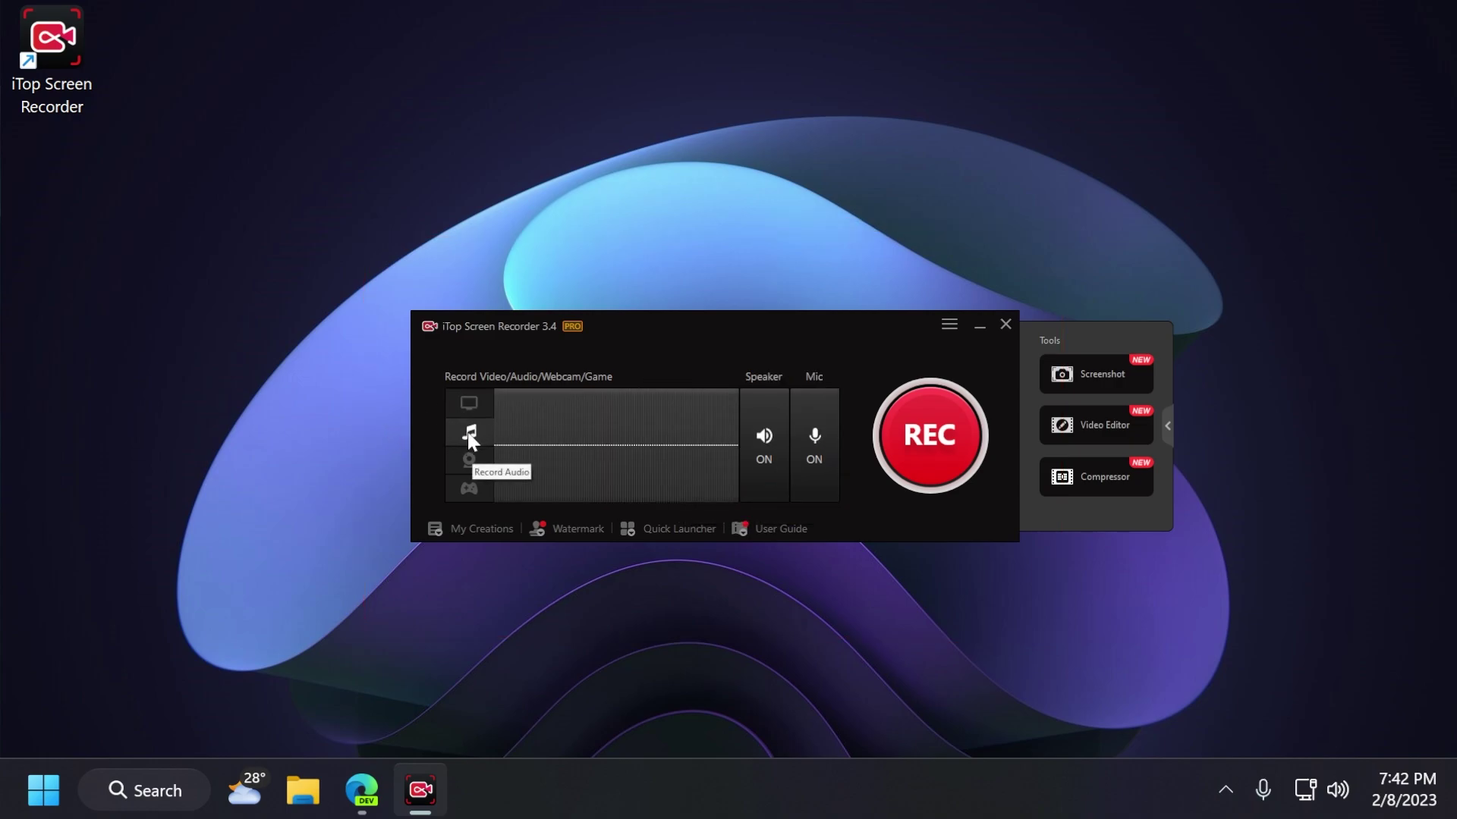
{"action": "left_click", "coordinate": [471, 463]}
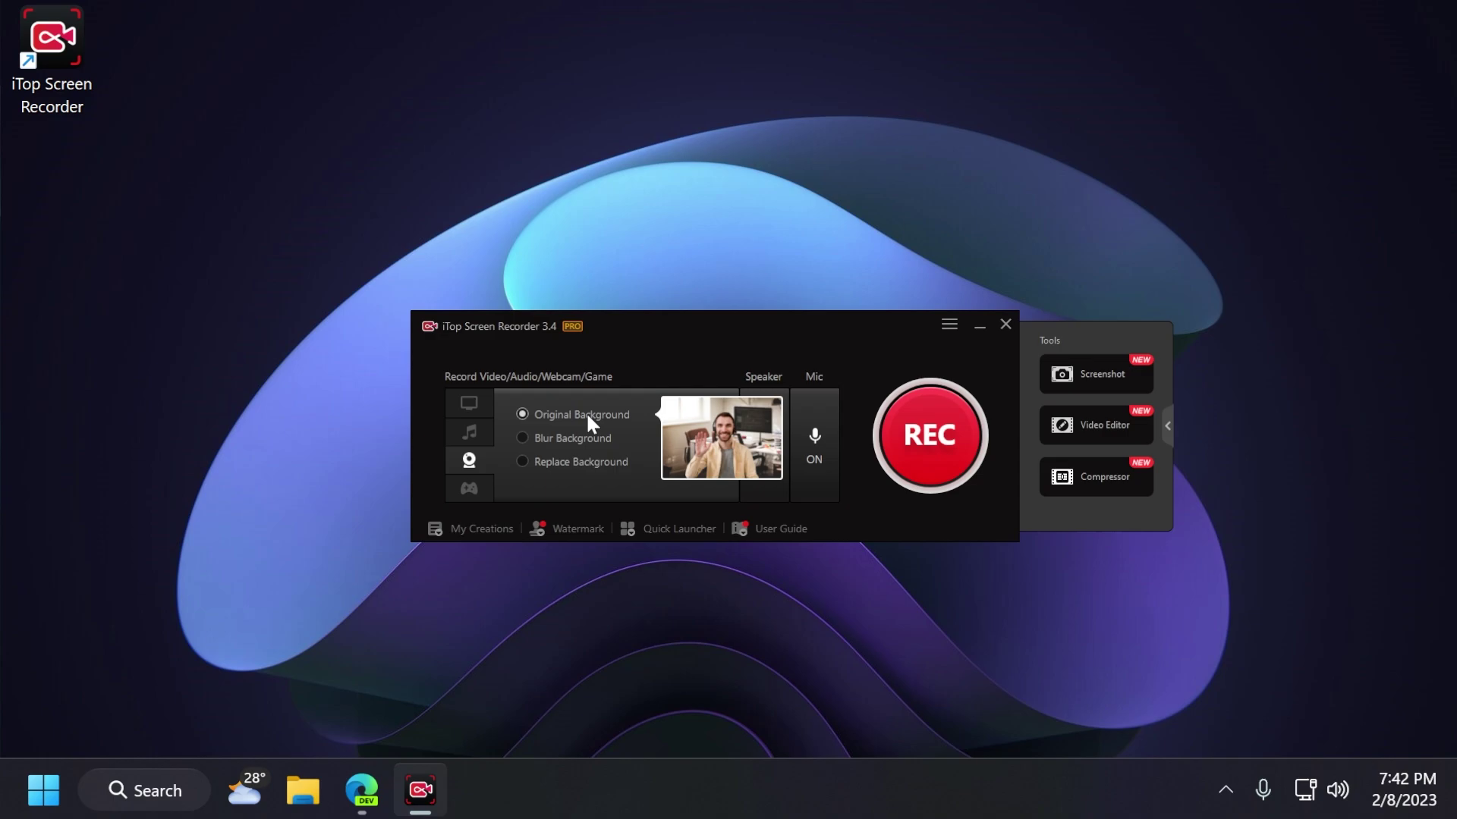
{"action": "left_click", "coordinate": [561, 461]}
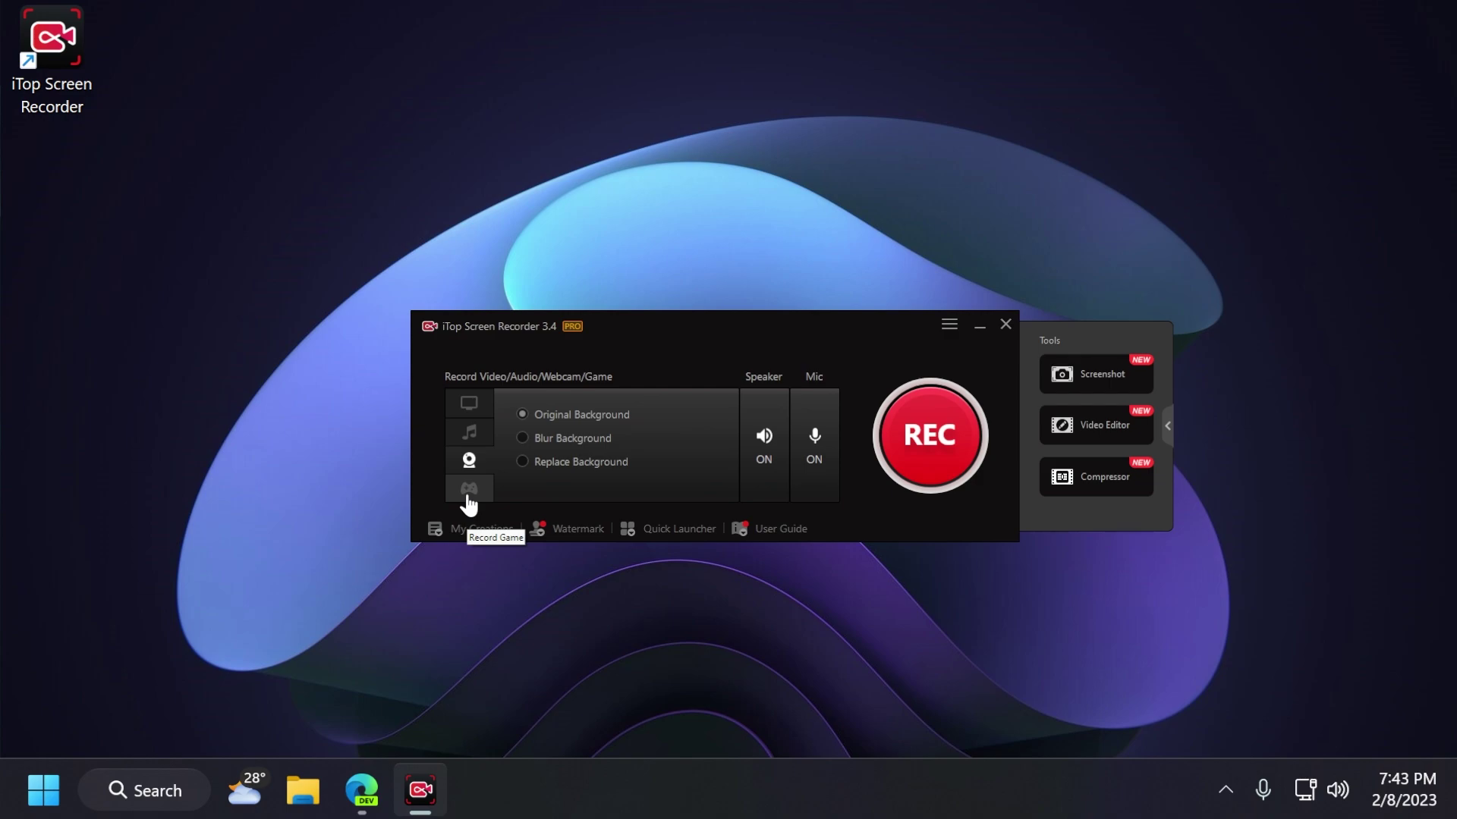
{"action": "left_click", "coordinate": [467, 404]}
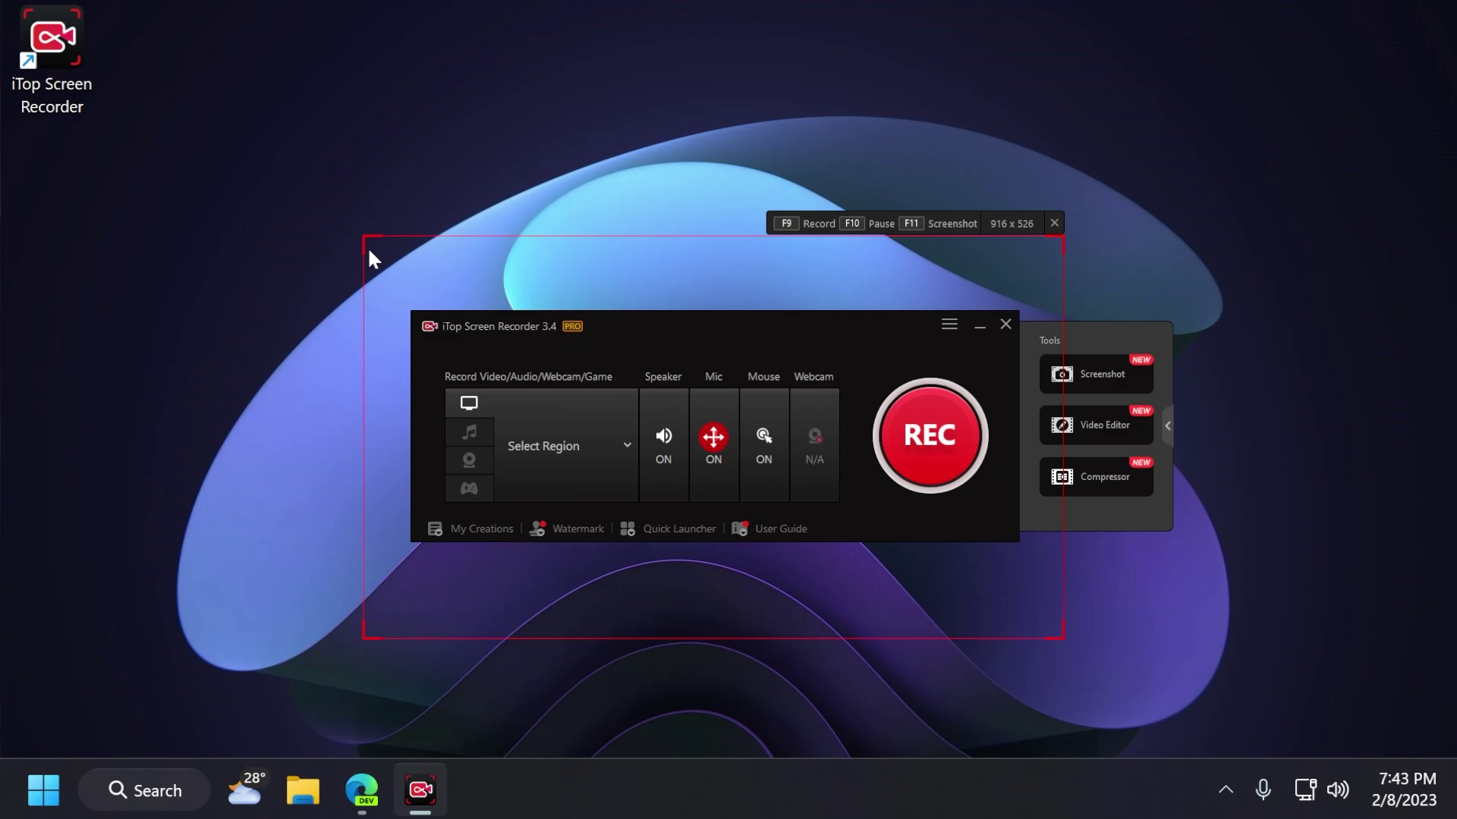
Step: Draw a custom 1145 x 612 capture region covering most of the desktop
{"action": "left_click", "coordinate": [600, 452]}
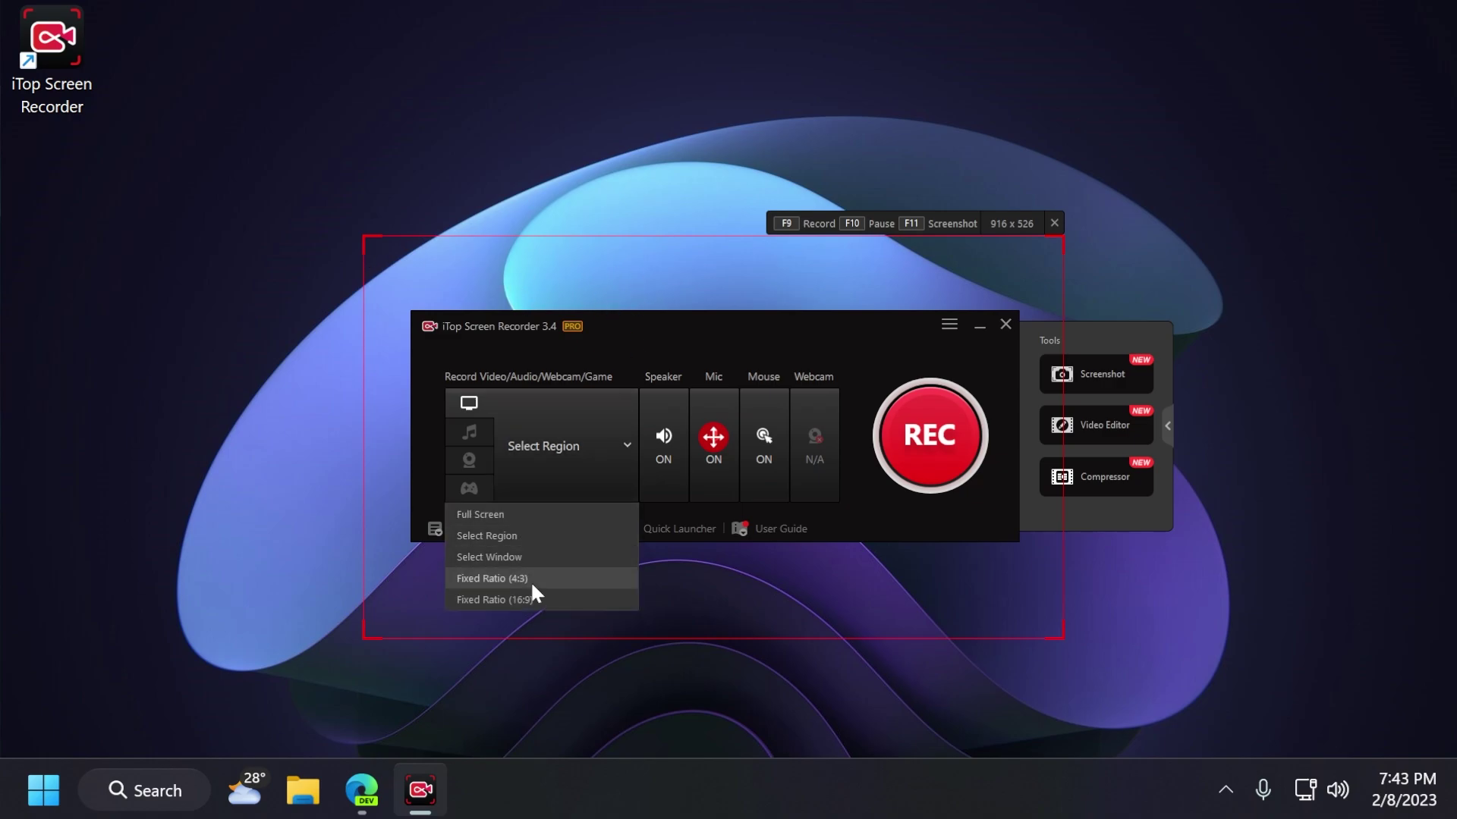
{"action": "left_click", "coordinate": [504, 535]}
{"action": "left_click_drag", "start_coordinate": [233, 173], "coordinate": [648, 524]}
{"action": "left_click_drag", "start_coordinate": [726, 562], "coordinate": [1108, 641]}
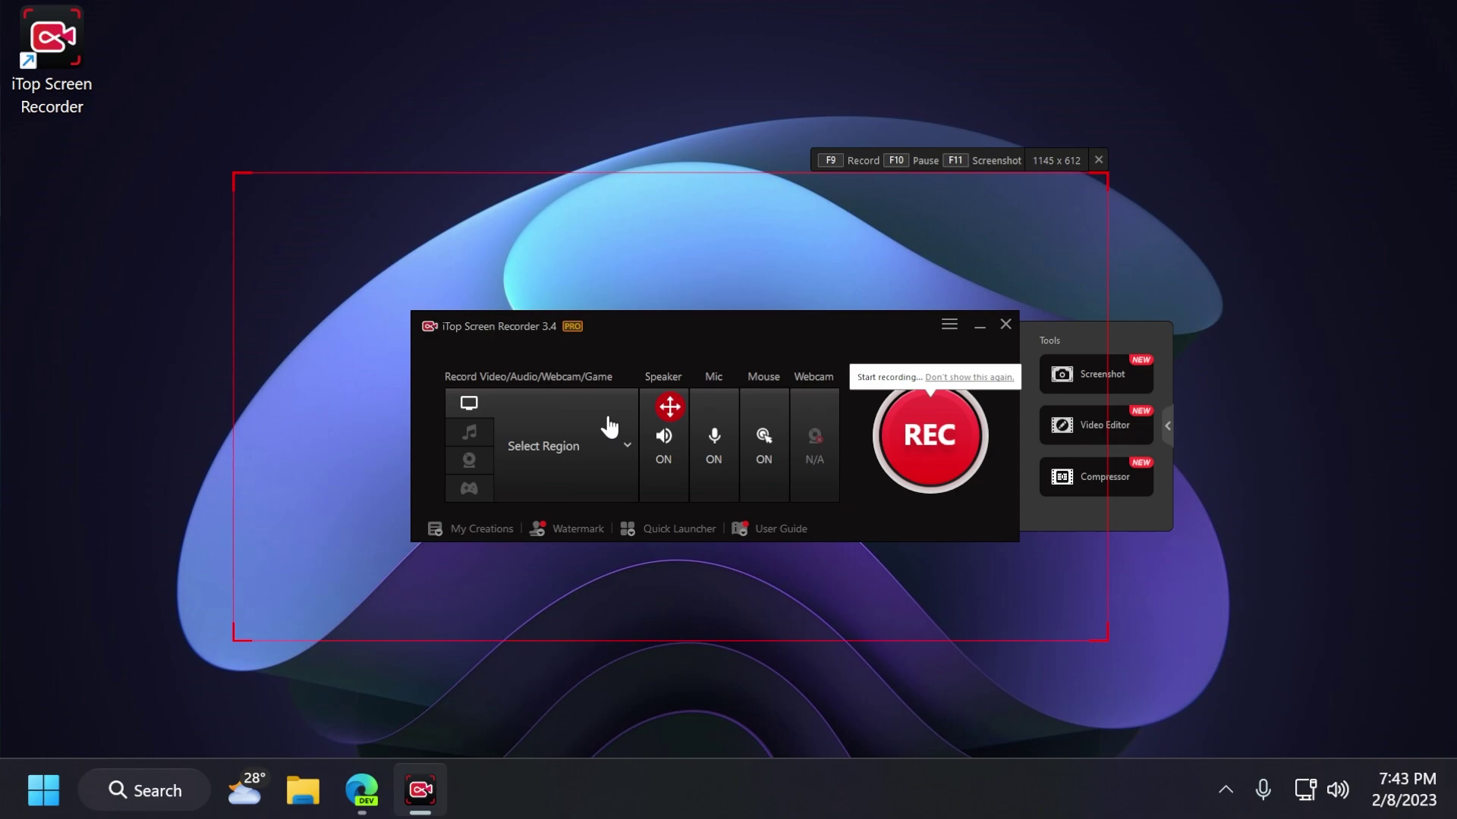
{"action": "left_click", "coordinate": [604, 446]}
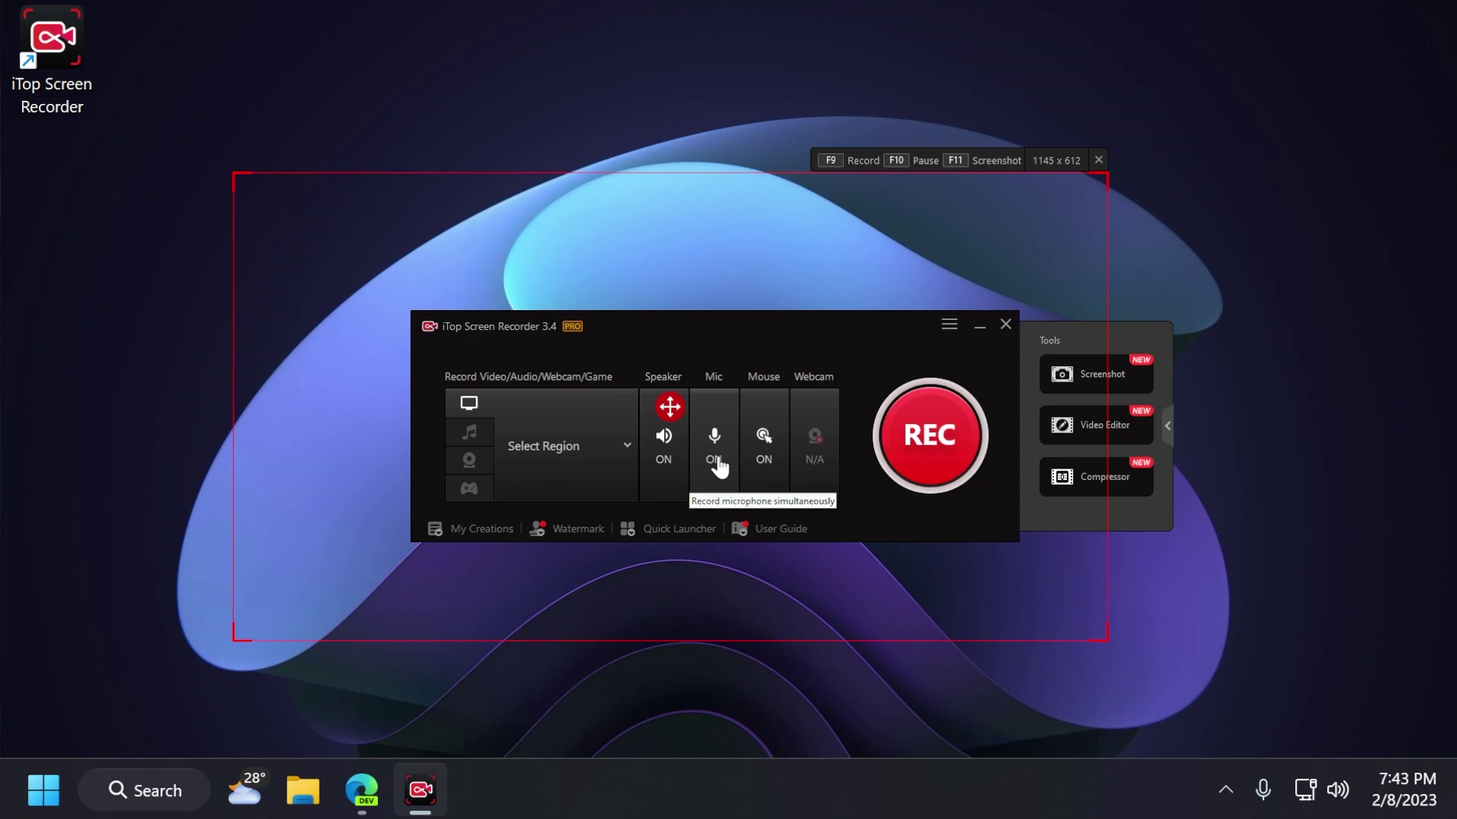
{"action": "left_click", "coordinate": [948, 326]}
{"action": "left_click", "coordinate": [904, 330]}
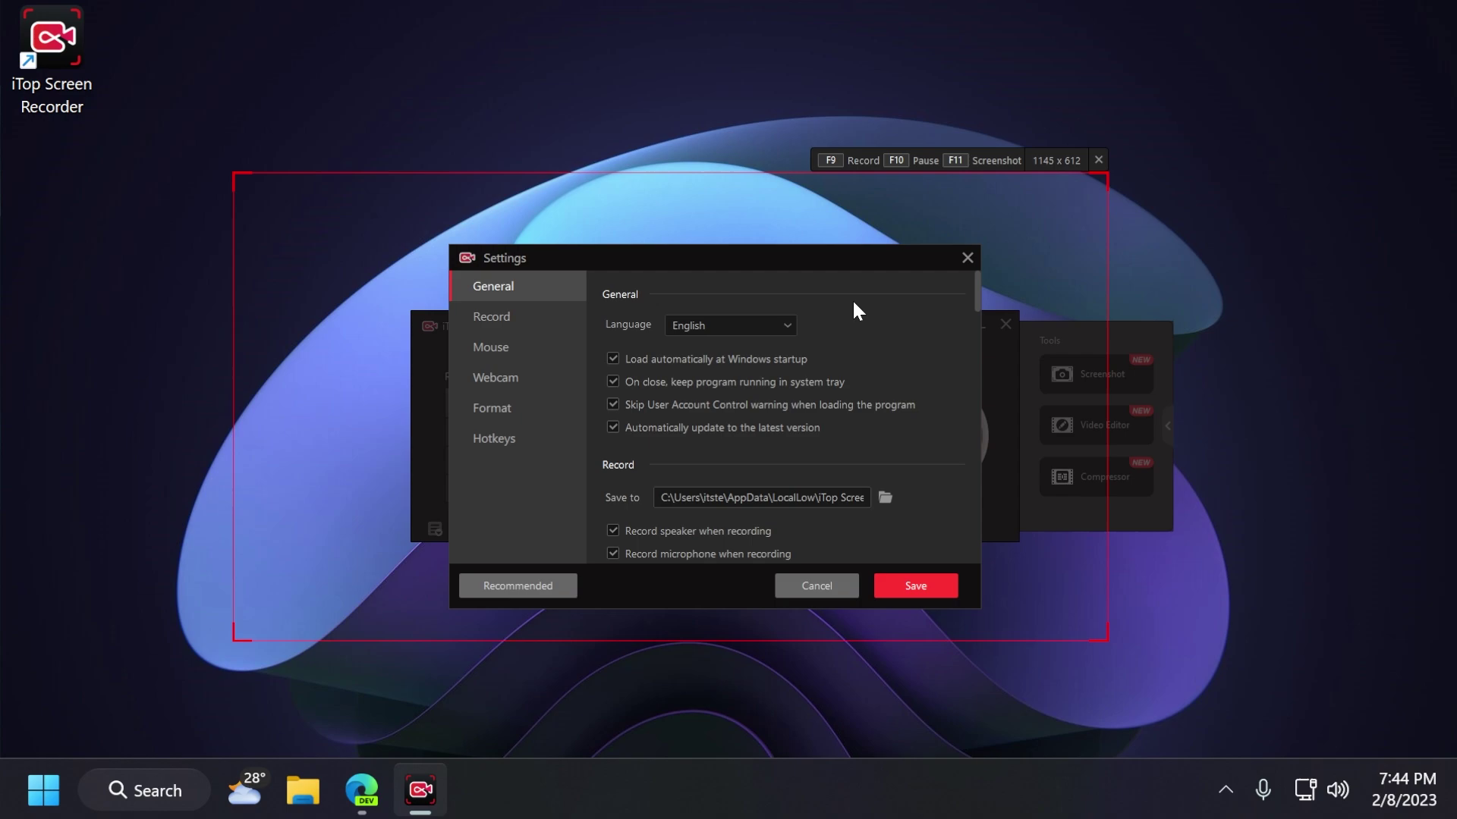
{"action": "scroll", "coordinate": [836, 338], "scroll_direction": "down", "scroll_amount": 3}
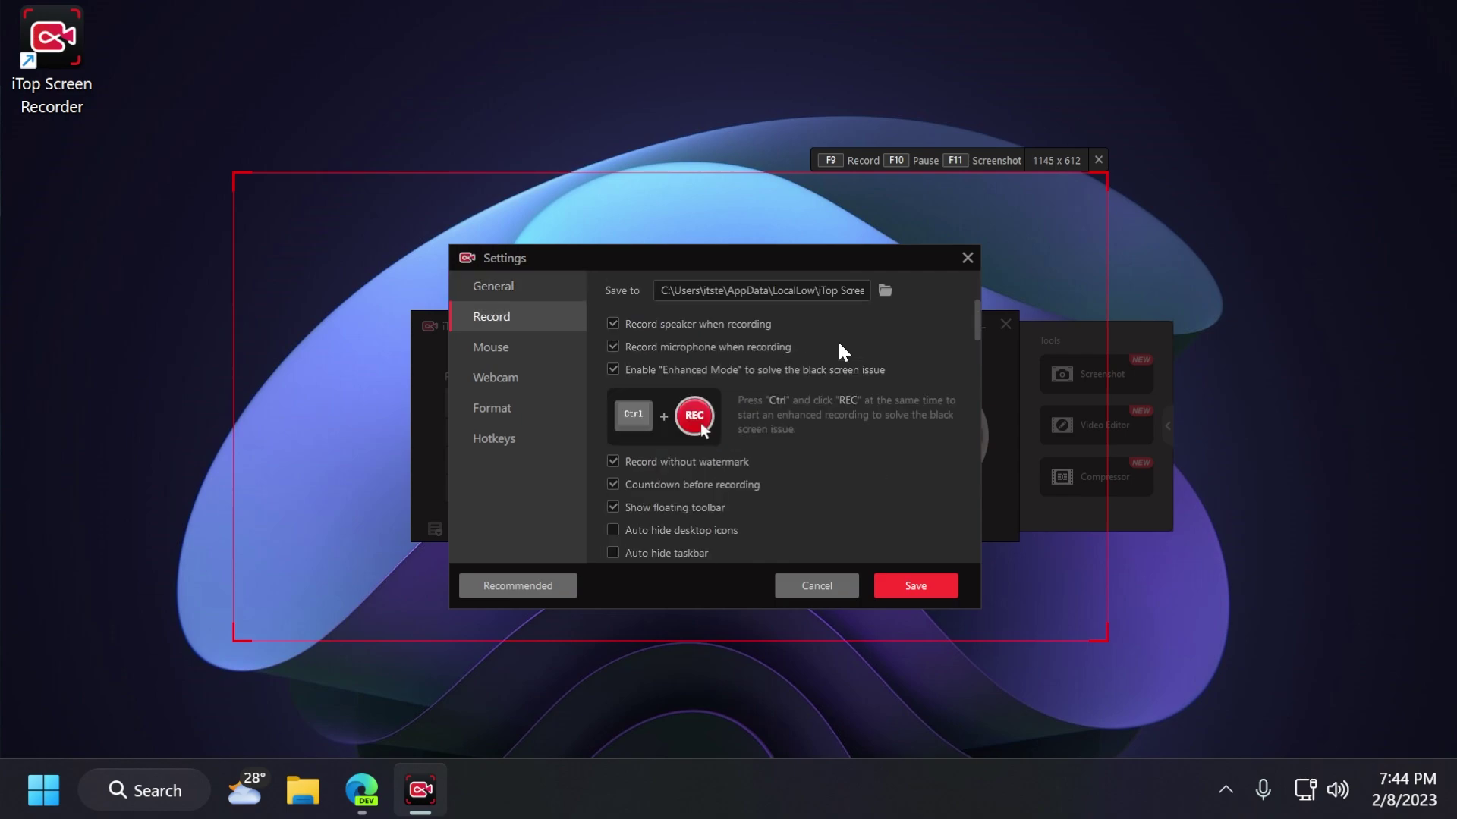
{"action": "scroll", "coordinate": [735, 346], "scroll_direction": "down", "scroll_amount": 2}
{"action": "scroll", "coordinate": [706, 338], "scroll_direction": "down", "scroll_amount": 3}
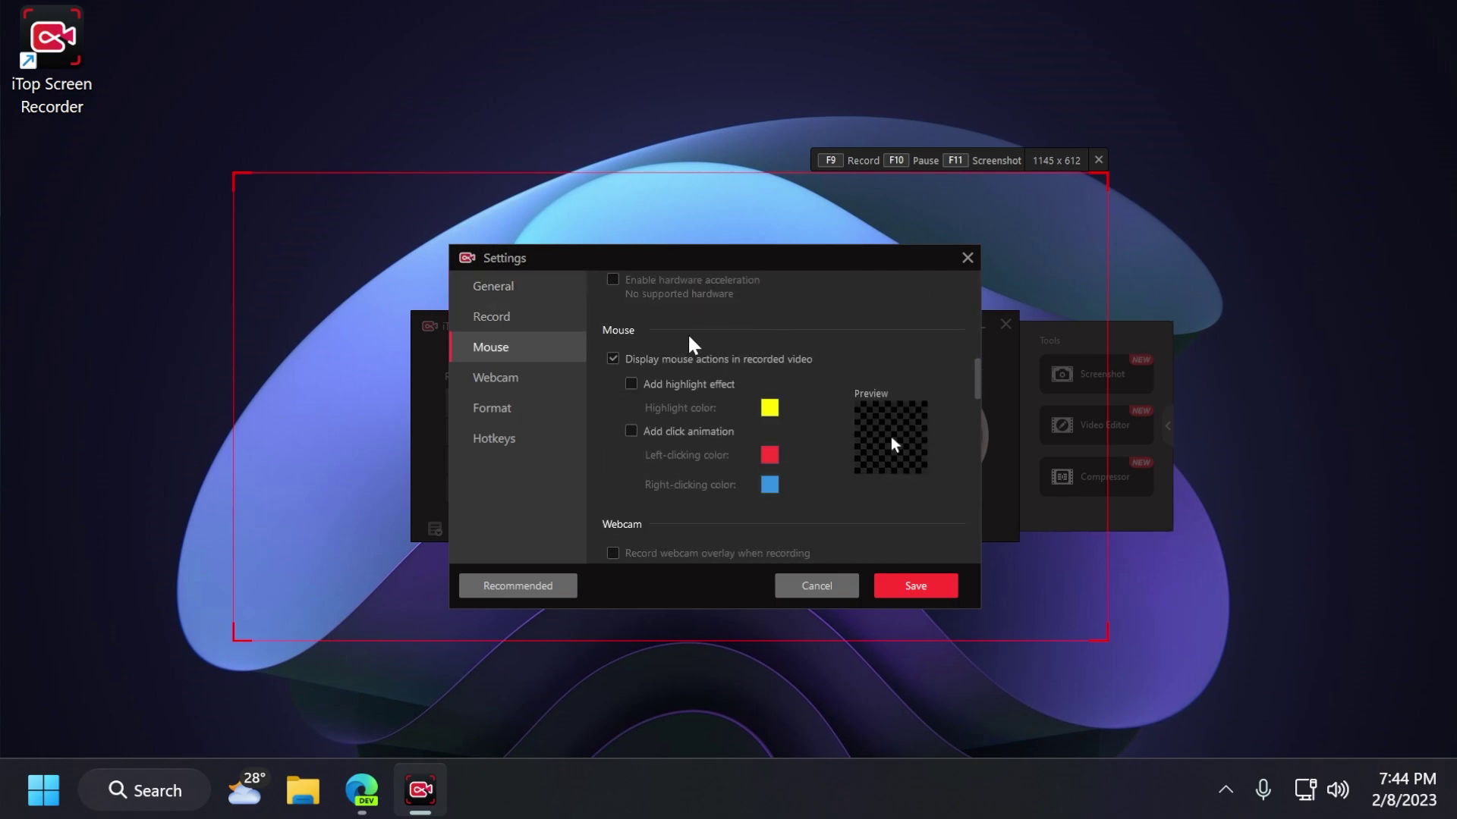
{"action": "scroll", "coordinate": [642, 493], "scroll_direction": "down", "scroll_amount": 6}
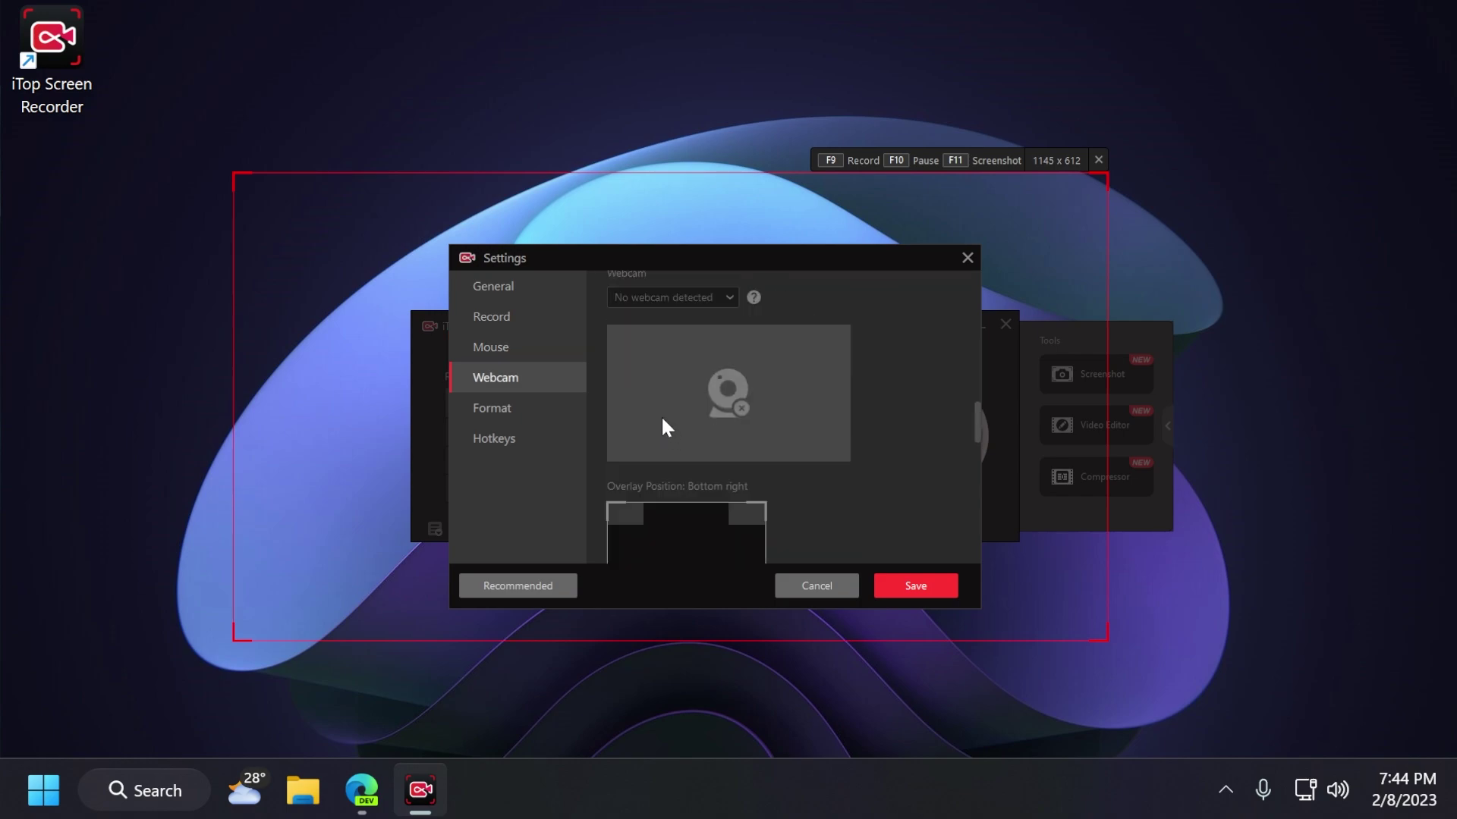
{"action": "scroll", "coordinate": [698, 372], "scroll_direction": "up", "scroll_amount": 2}
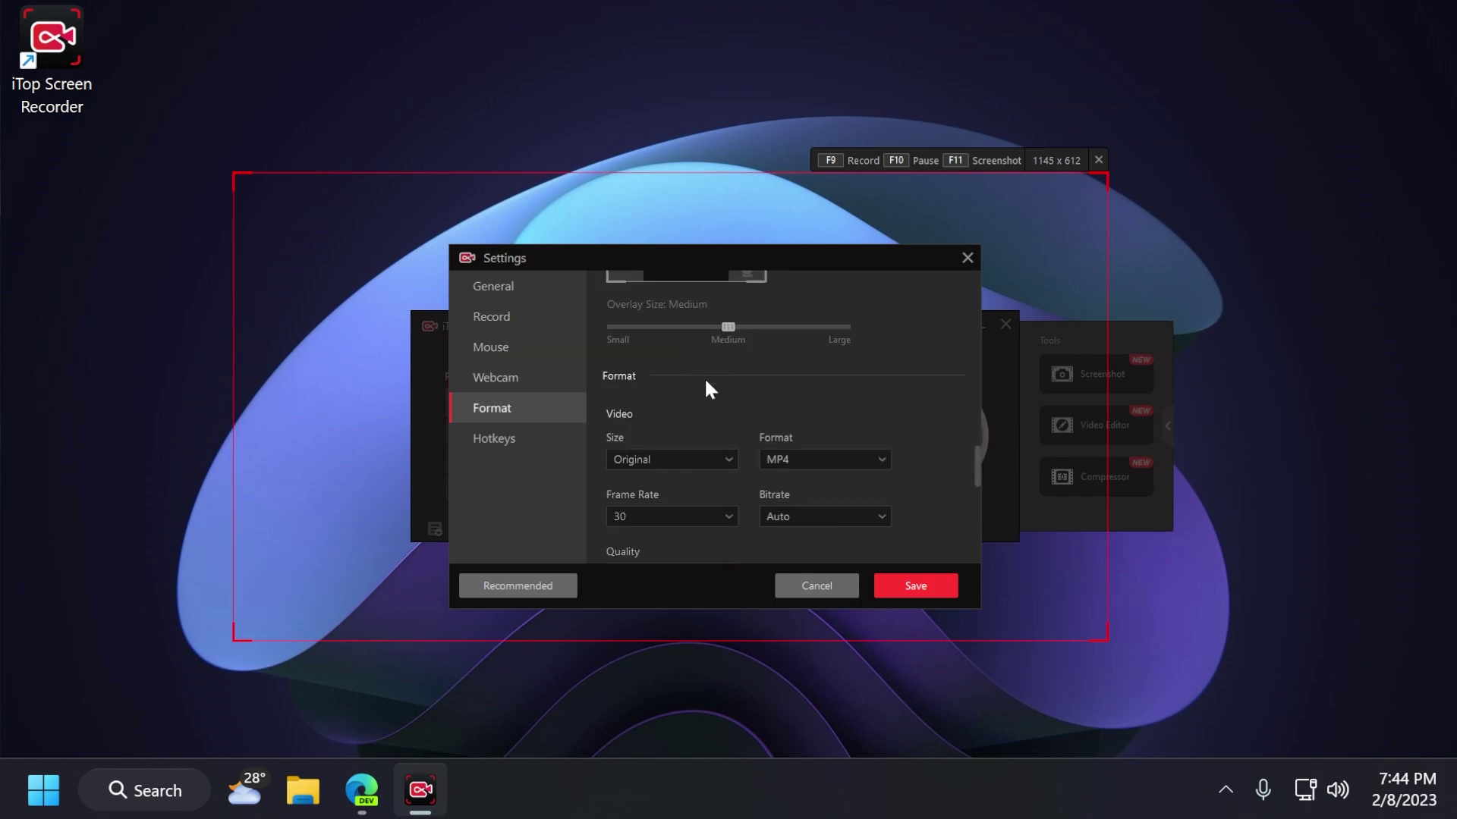
{"action": "scroll", "coordinate": [694, 394], "scroll_direction": "down", "scroll_amount": 2}
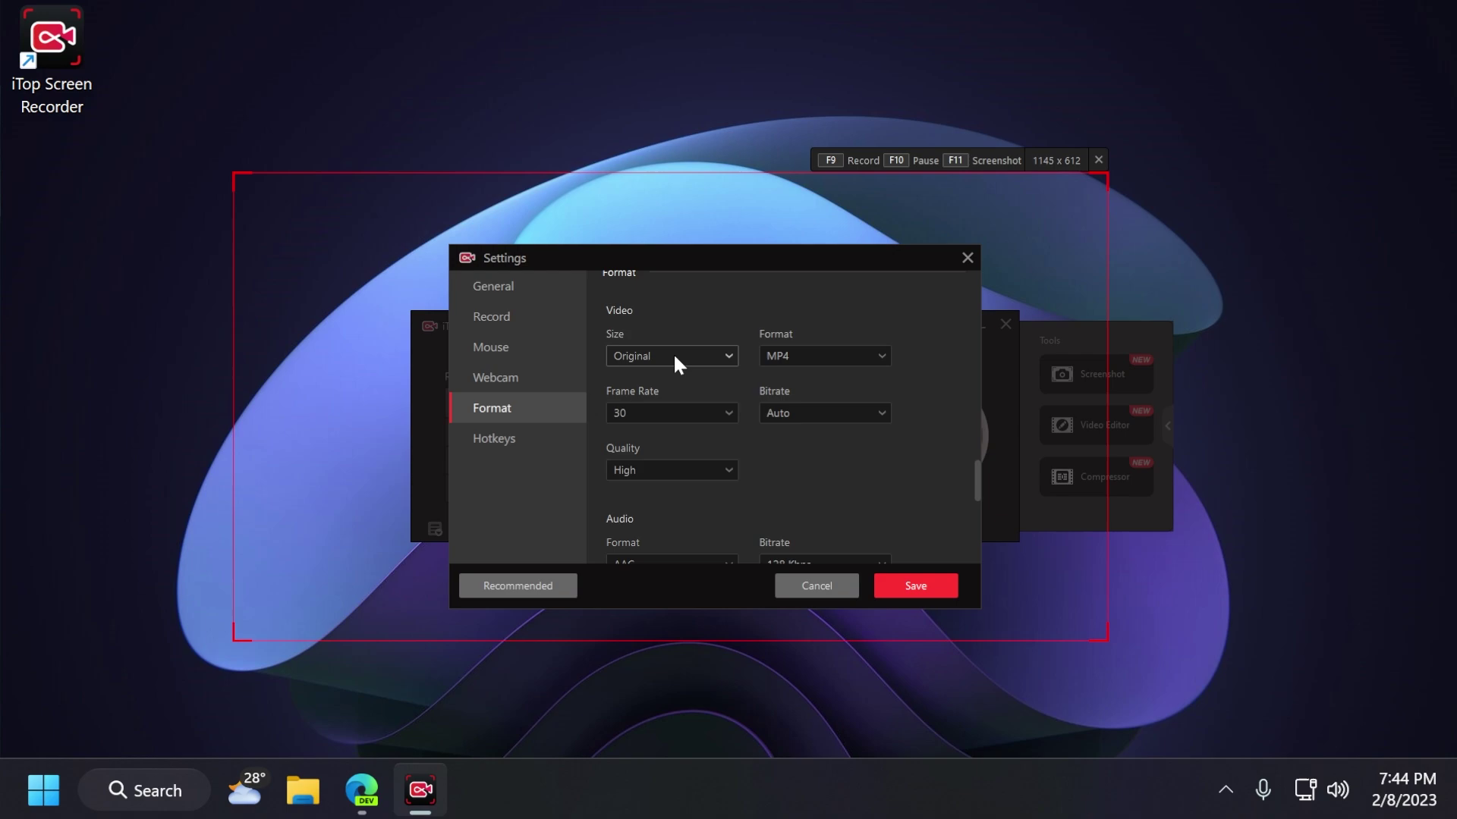
{"action": "left_click", "coordinate": [694, 413]}
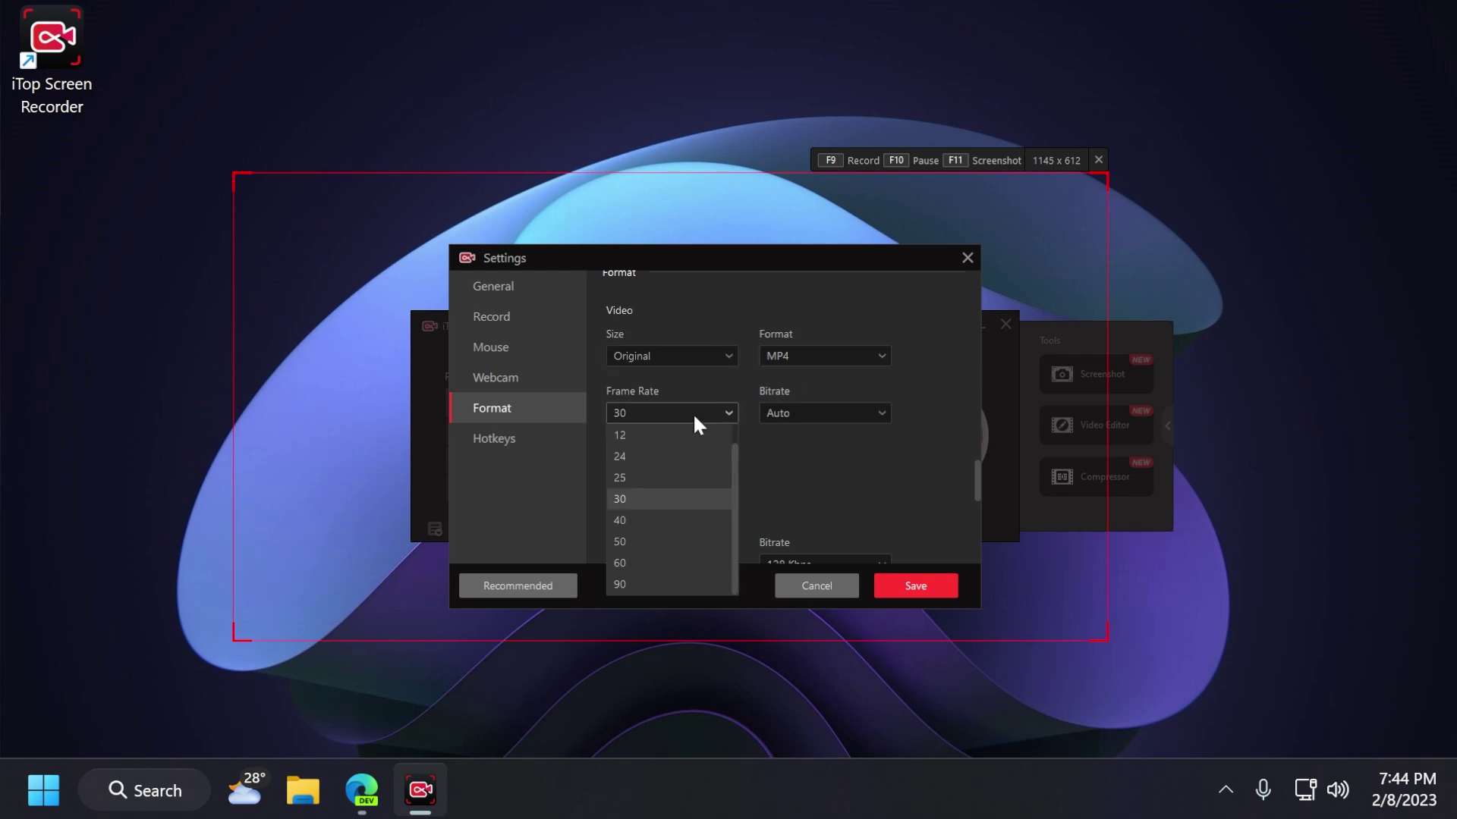
{"action": "left_click", "coordinate": [642, 562]}
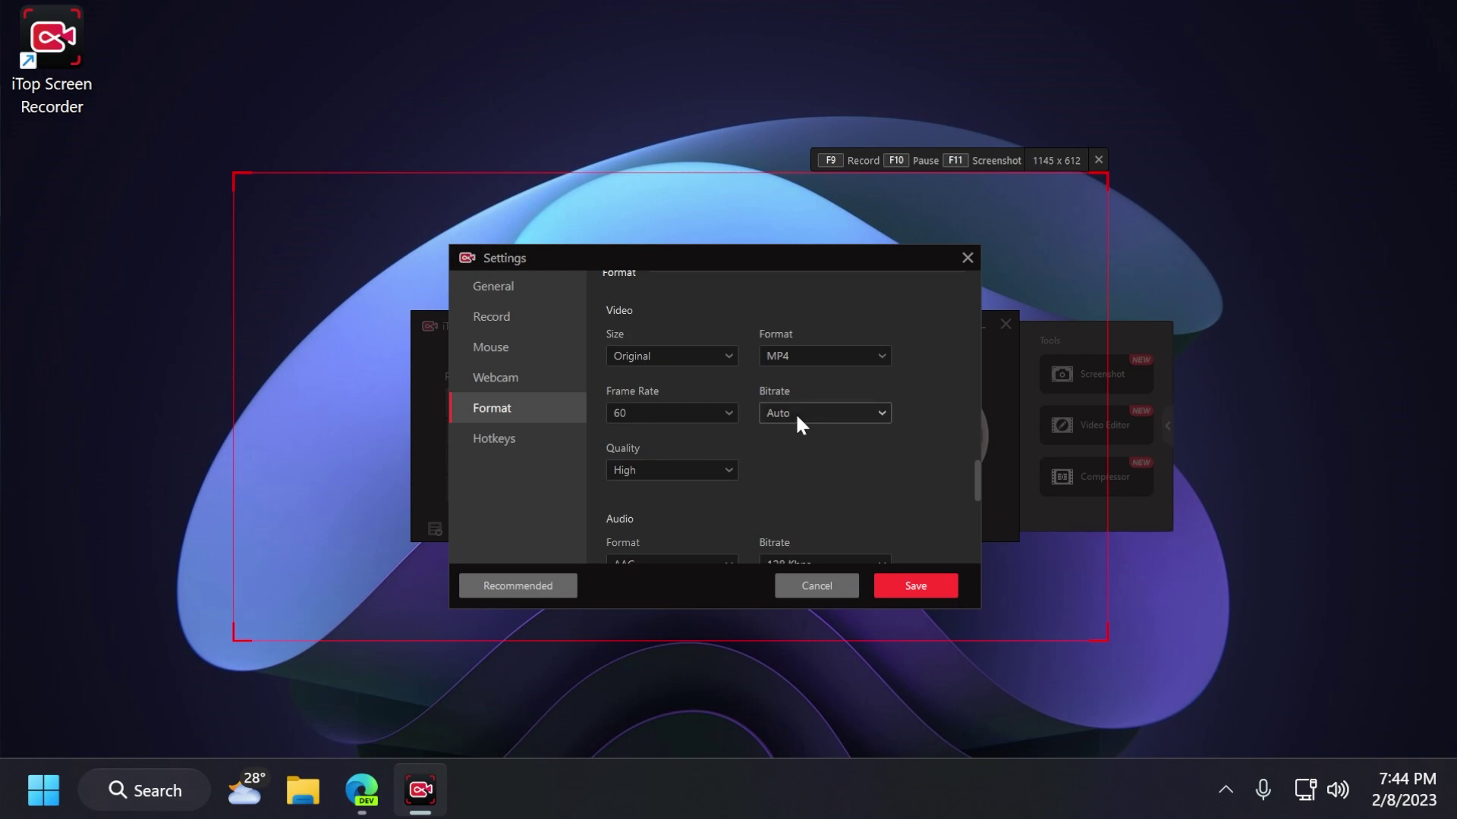
{"action": "left_click", "coordinate": [674, 472]}
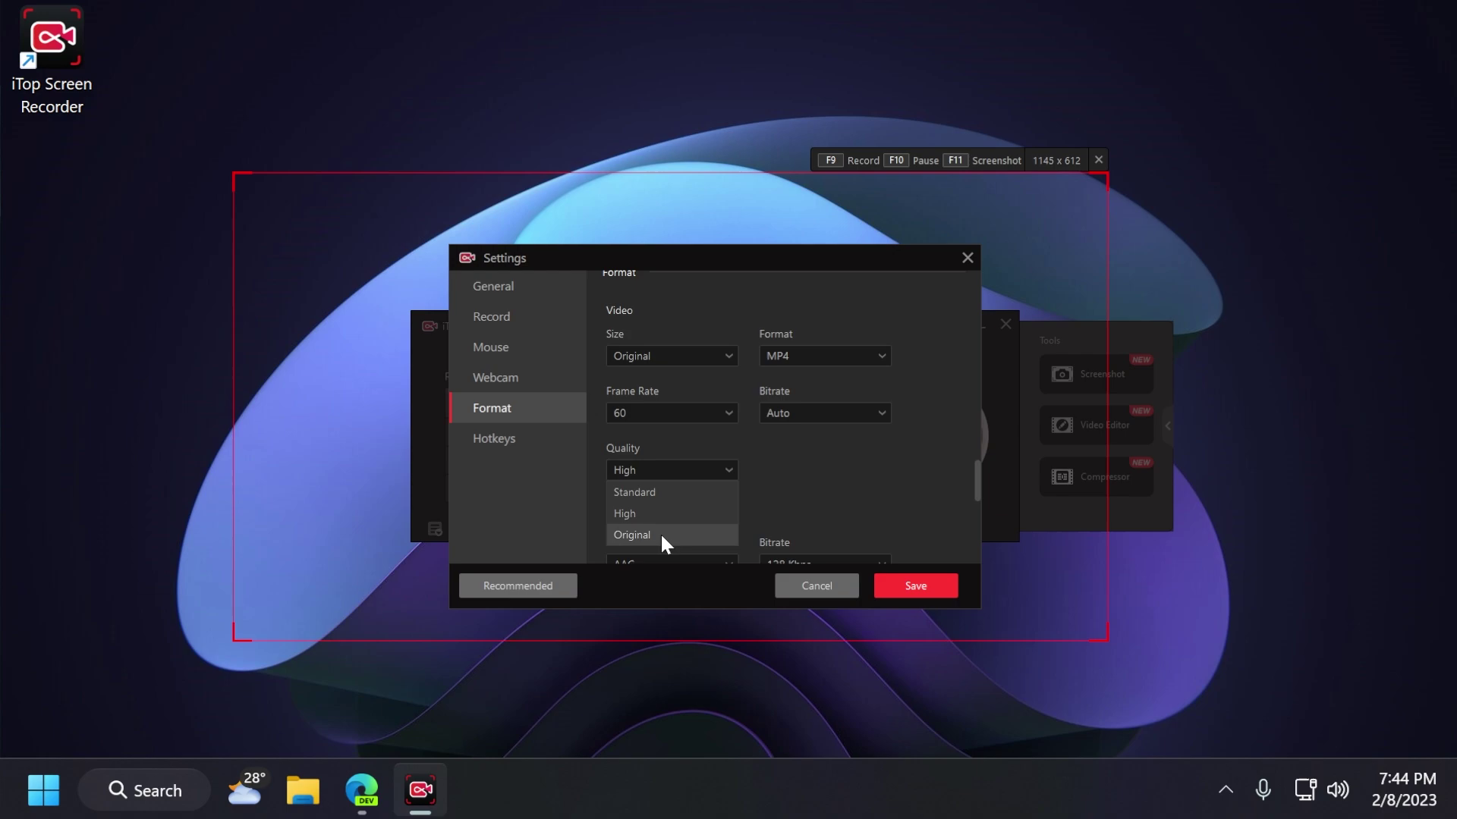
{"action": "left_click", "coordinate": [807, 472]}
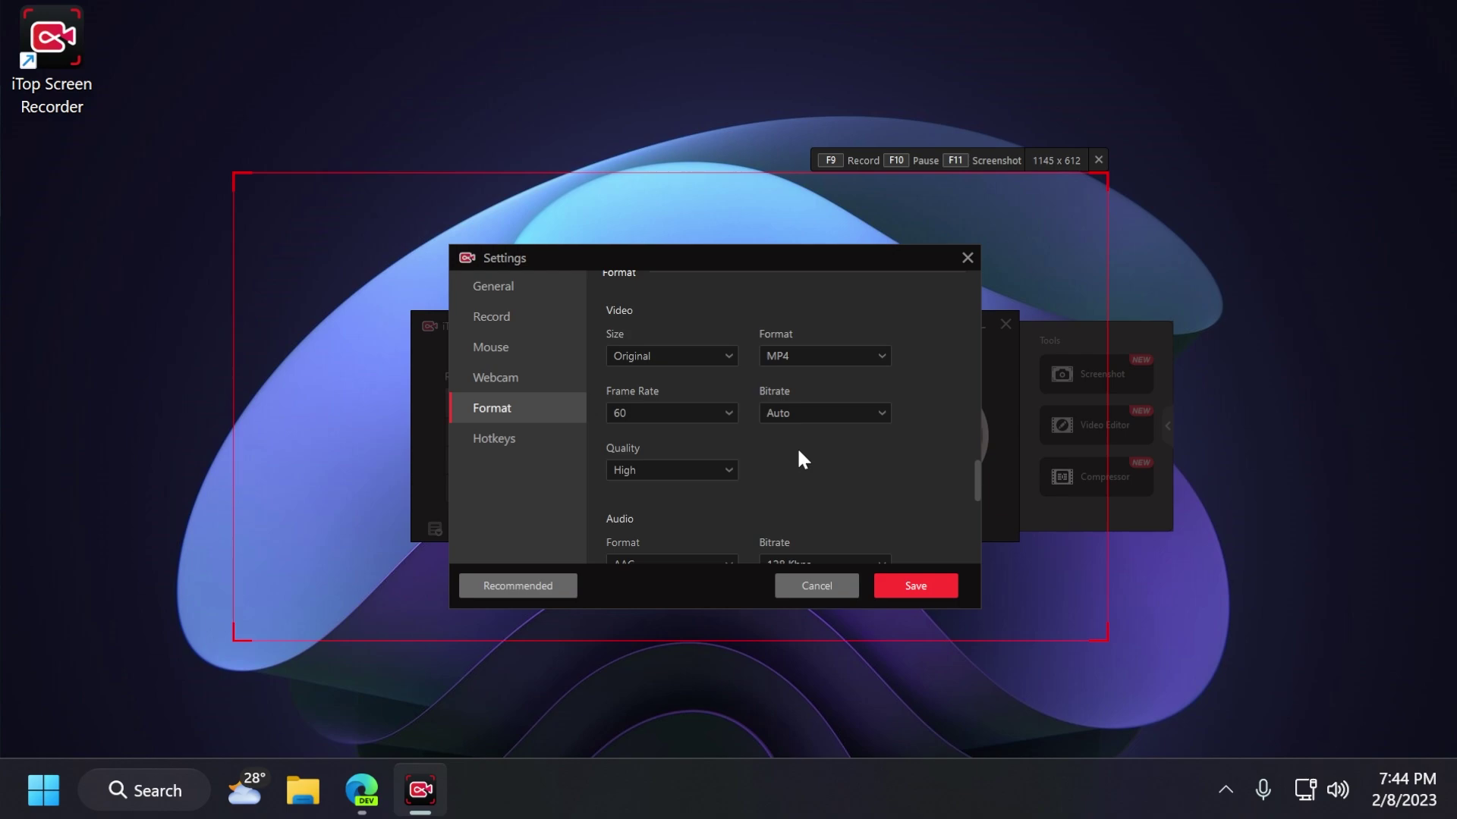
{"action": "scroll", "coordinate": [798, 455], "scroll_direction": "down", "scroll_amount": 5}
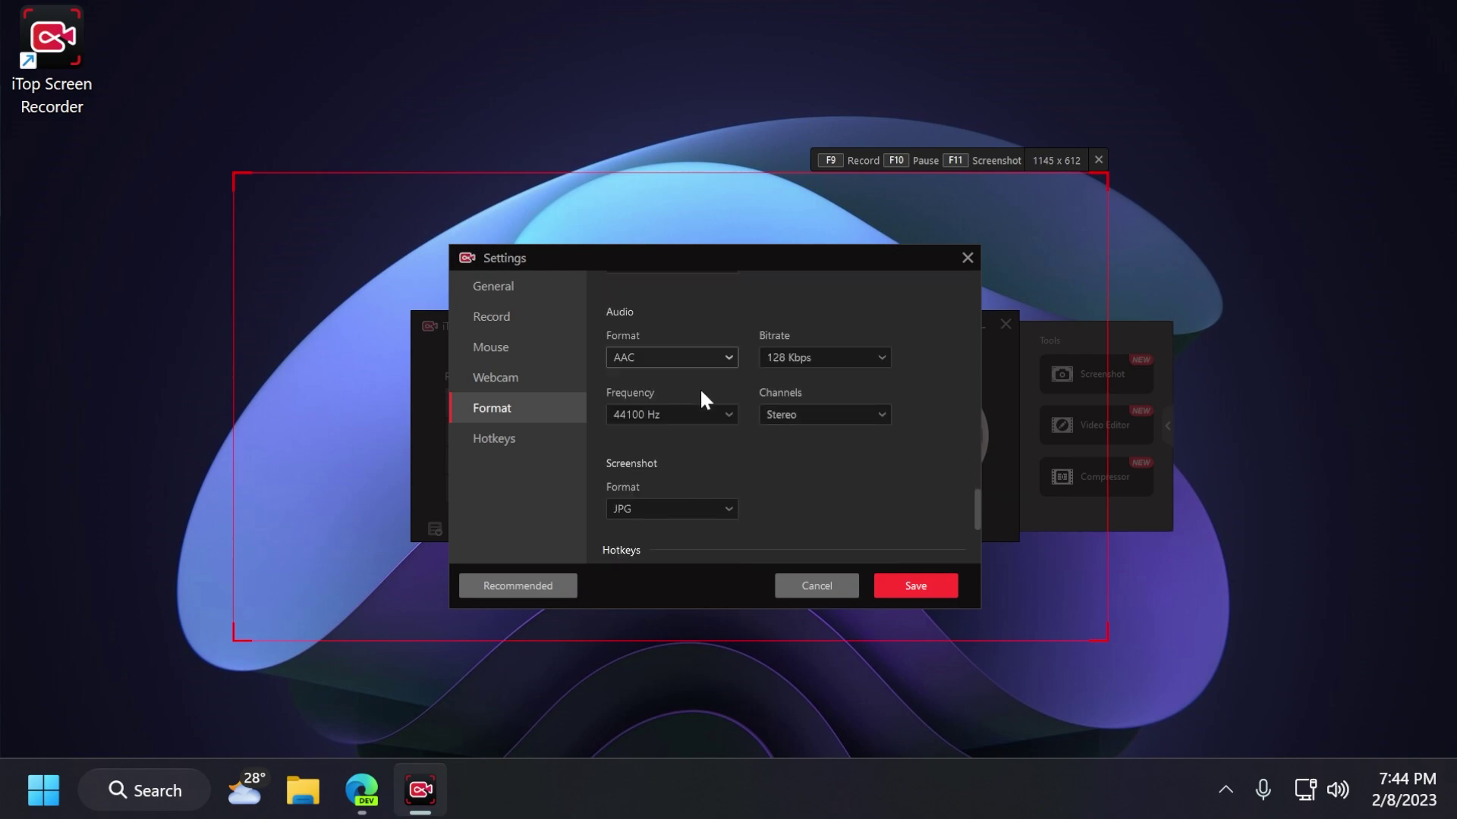
{"action": "scroll", "coordinate": [735, 419], "scroll_direction": "down", "scroll_amount": 3}
{"action": "scroll", "coordinate": [638, 371], "scroll_direction": "up", "scroll_amount": 2}
{"action": "scroll", "coordinate": [661, 458], "scroll_direction": "down", "scroll_amount": 2}
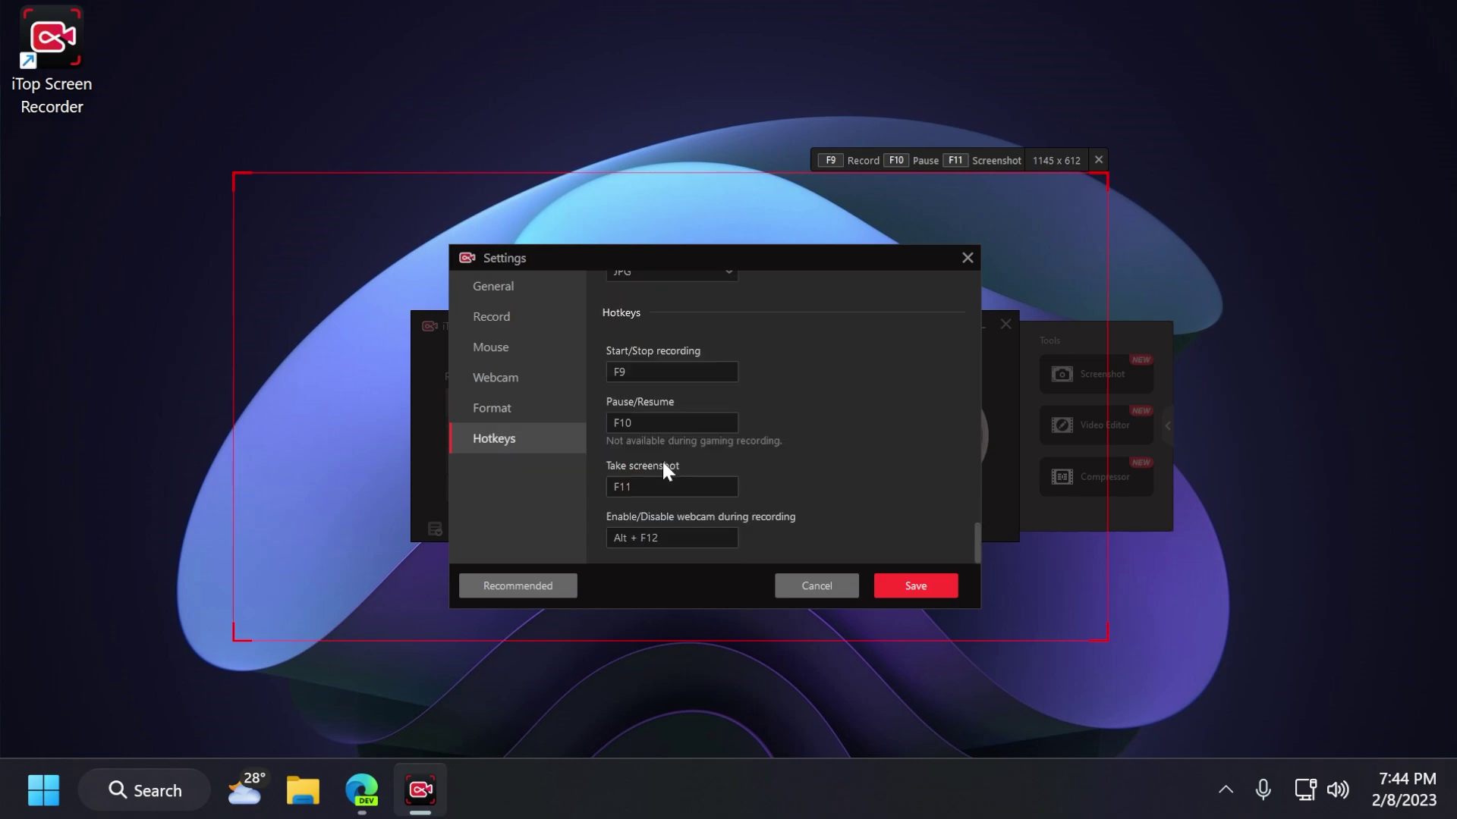
{"action": "left_click", "coordinate": [824, 590]}
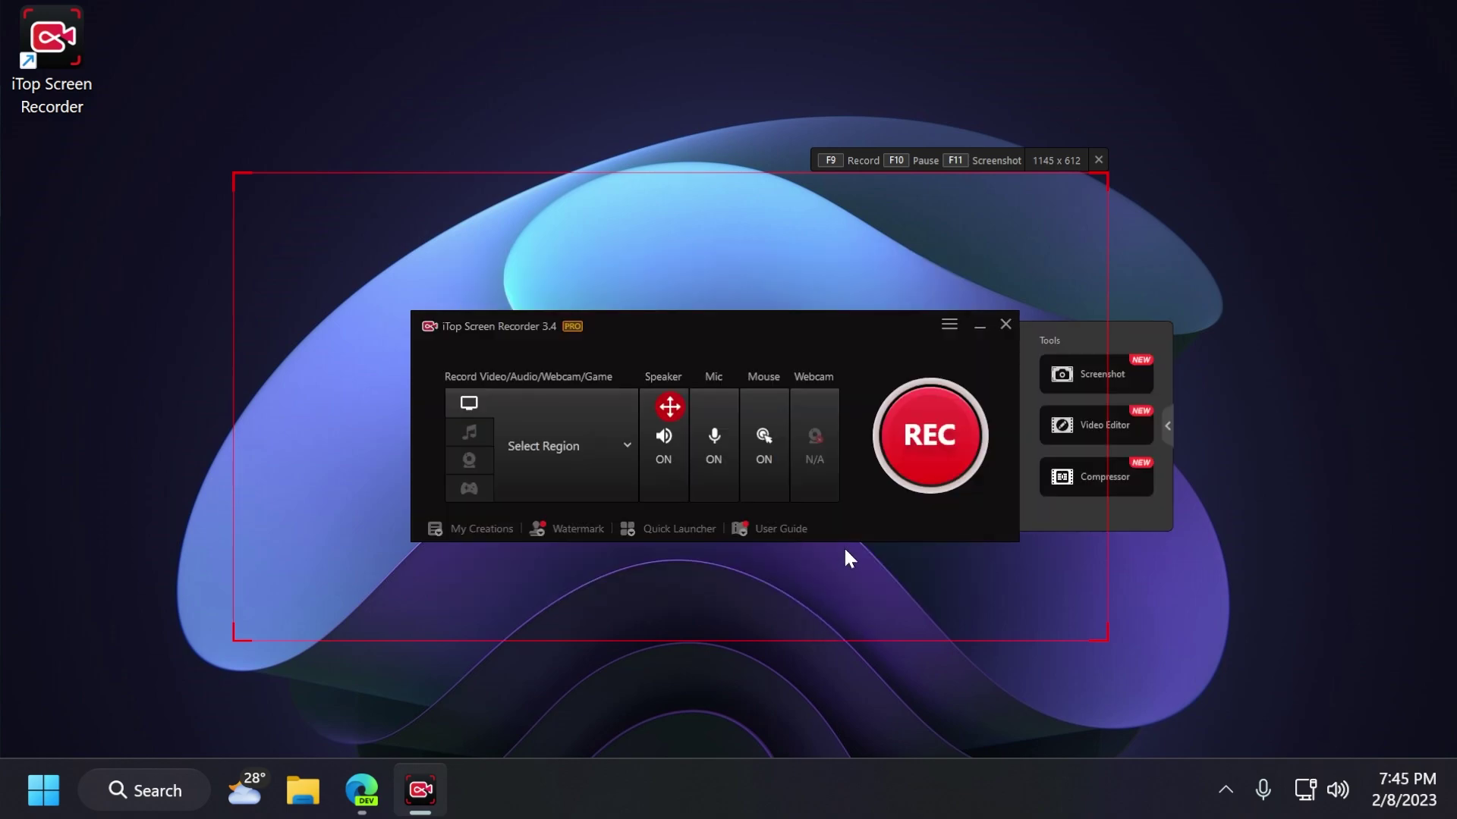
Step: Start recording the selected region
{"action": "left_click", "coordinate": [931, 450]}
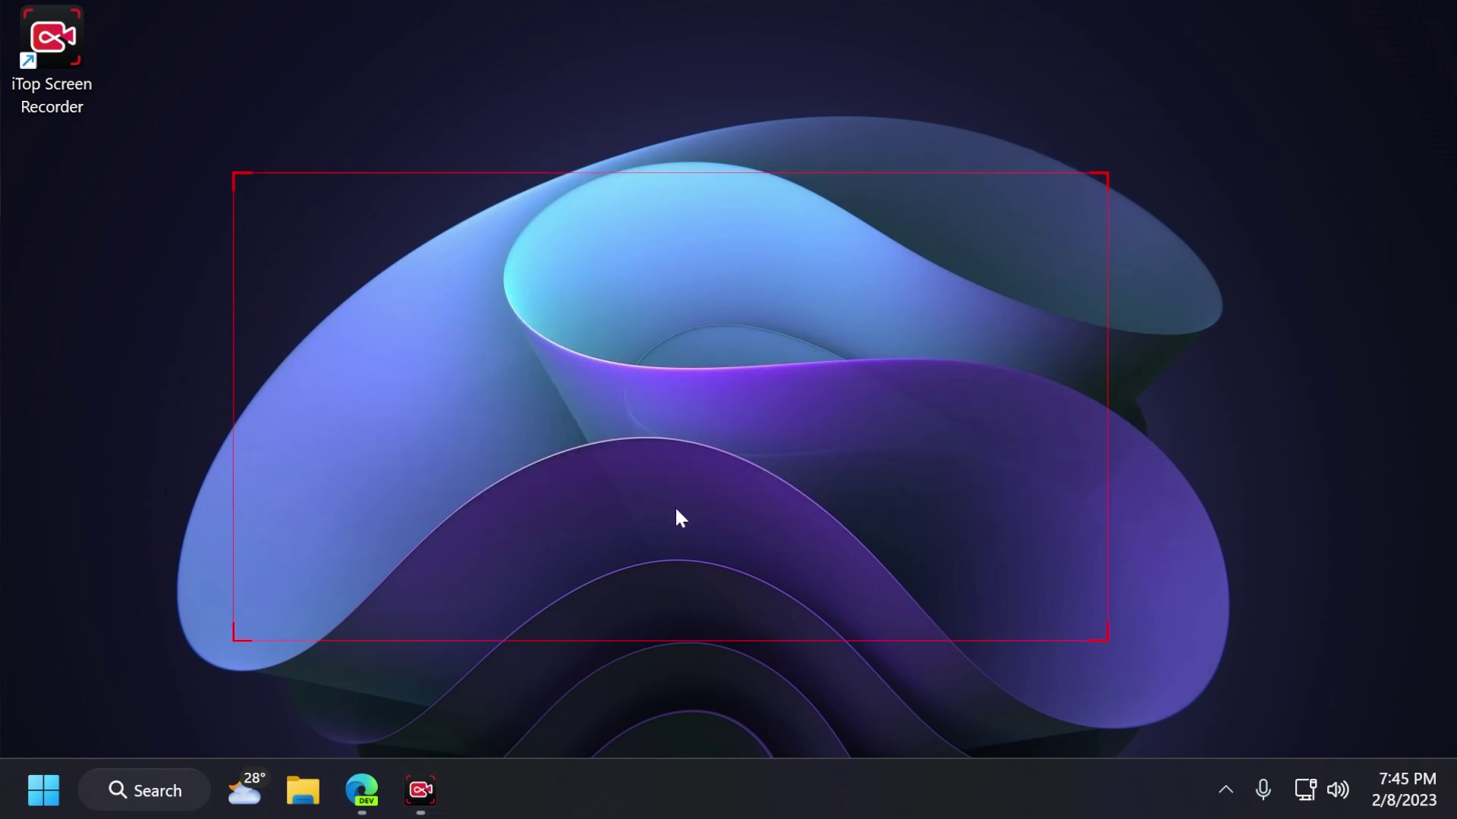
{"action": "right_click", "coordinate": [448, 266]}
{"action": "left_click", "coordinate": [370, 289]}
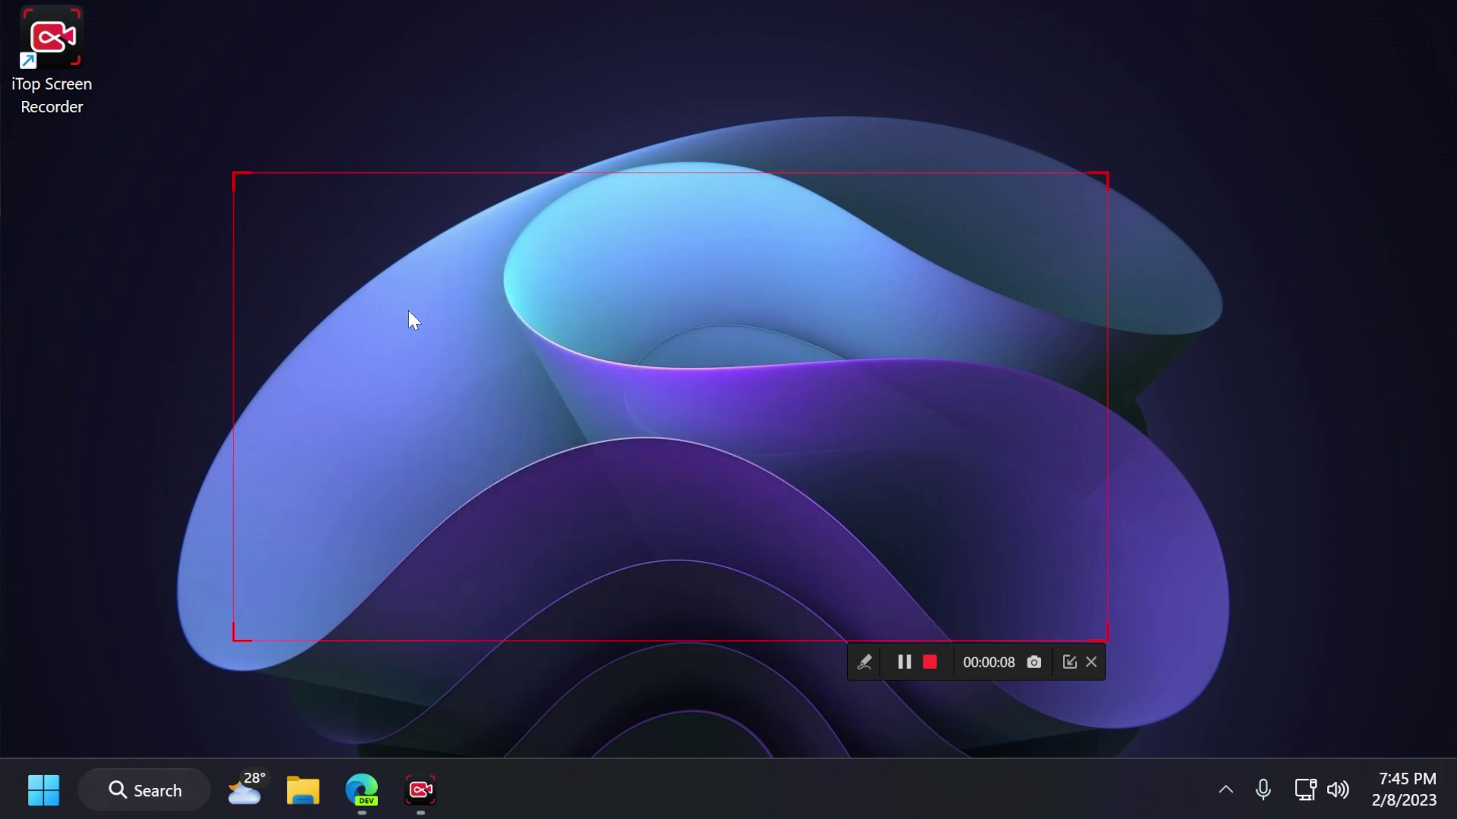
Step: Scribble in red over the recording area, then stop to save the 19-second clip
{"action": "left_click", "coordinate": [864, 664]}
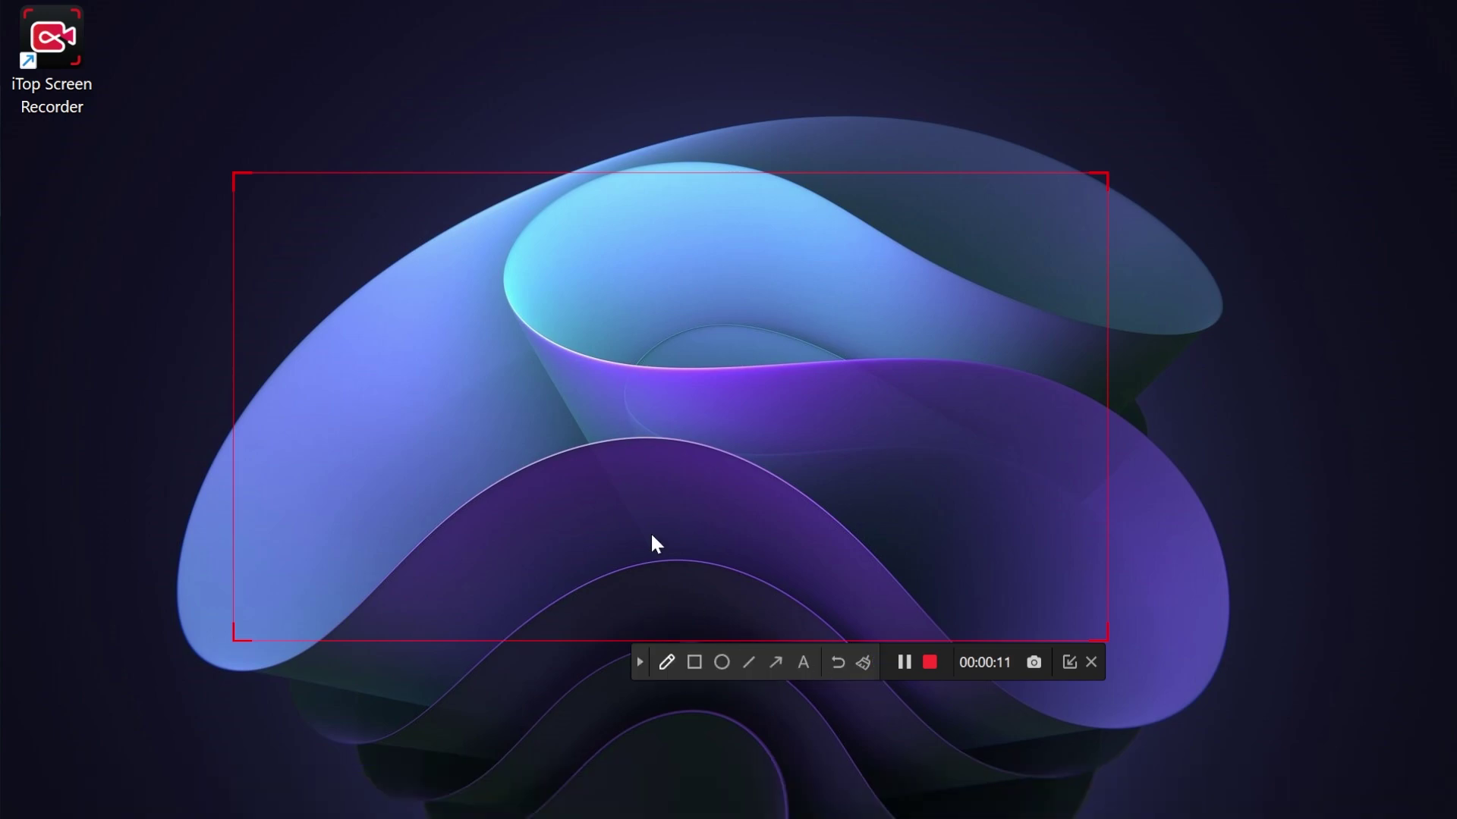
{"action": "mouse_move", "coordinate": [479, 289]}
{"action": "left_mouse_down"}
{"action": "mouse_move", "coordinate": [459, 367]}
{"action": "mouse_move", "coordinate": [653, 393]}
{"action": "mouse_move", "coordinate": [596, 284]}
{"action": "mouse_move", "coordinate": [545, 393]}
{"action": "mouse_move", "coordinate": [614, 453]}
{"action": "left_mouse_up"}
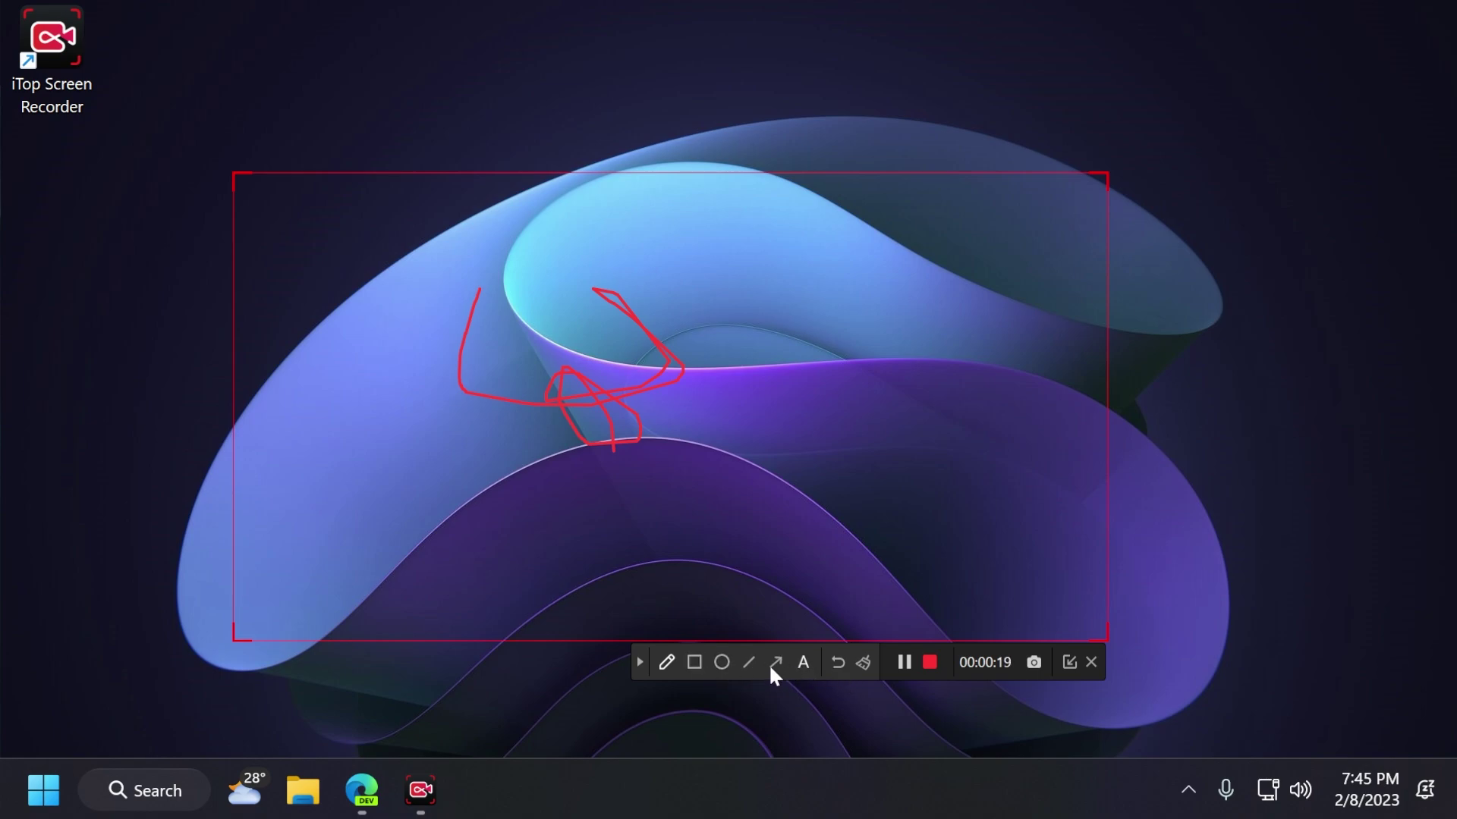
{"action": "left_click", "coordinate": [929, 662]}
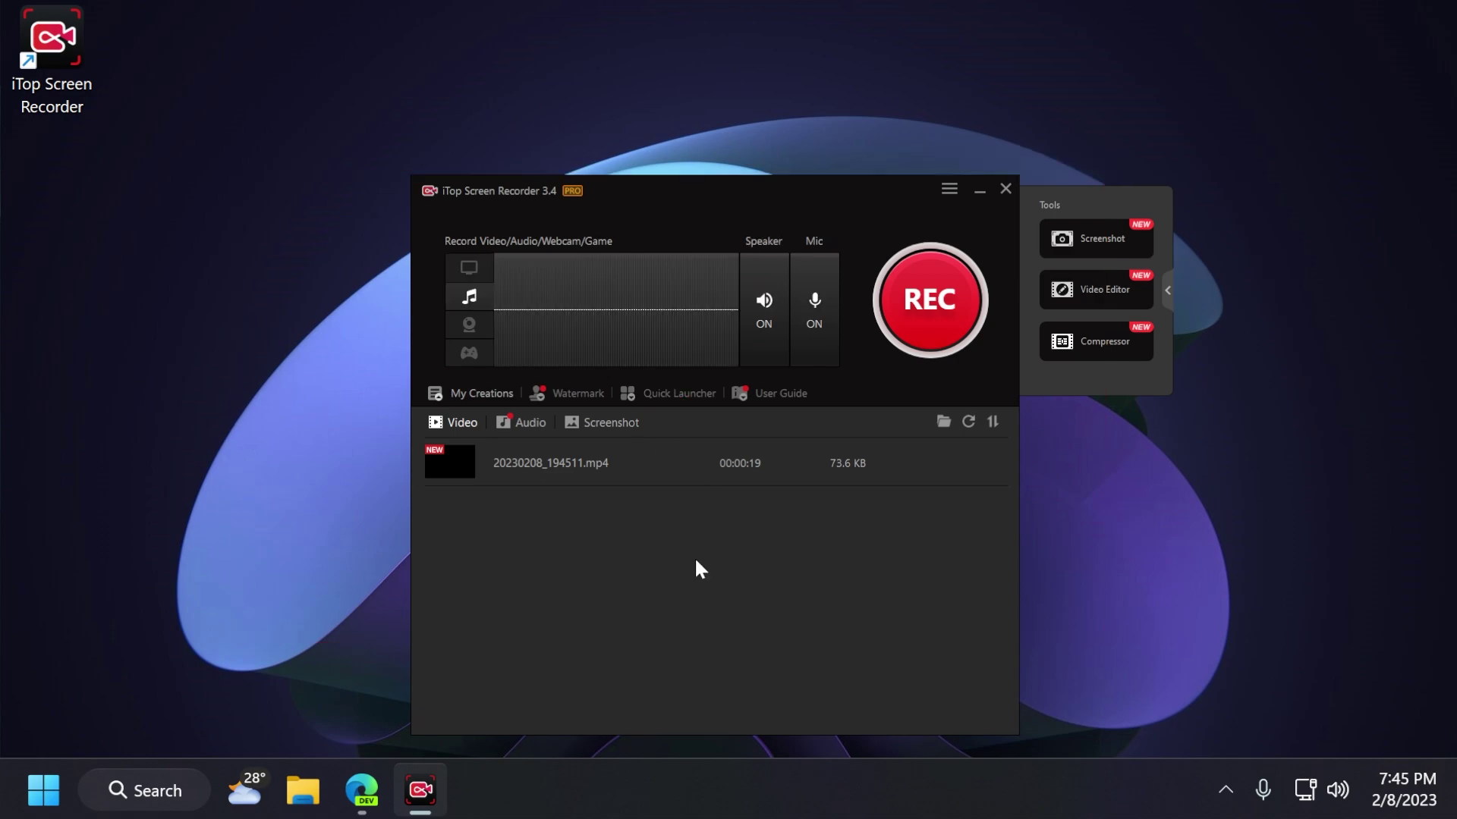
Step: Show 20230208_194511.mp4 in the Outputs folder via Open File Location, then close the folder
{"action": "left_click_drag", "start_coordinate": [677, 195], "coordinate": [629, 130]}
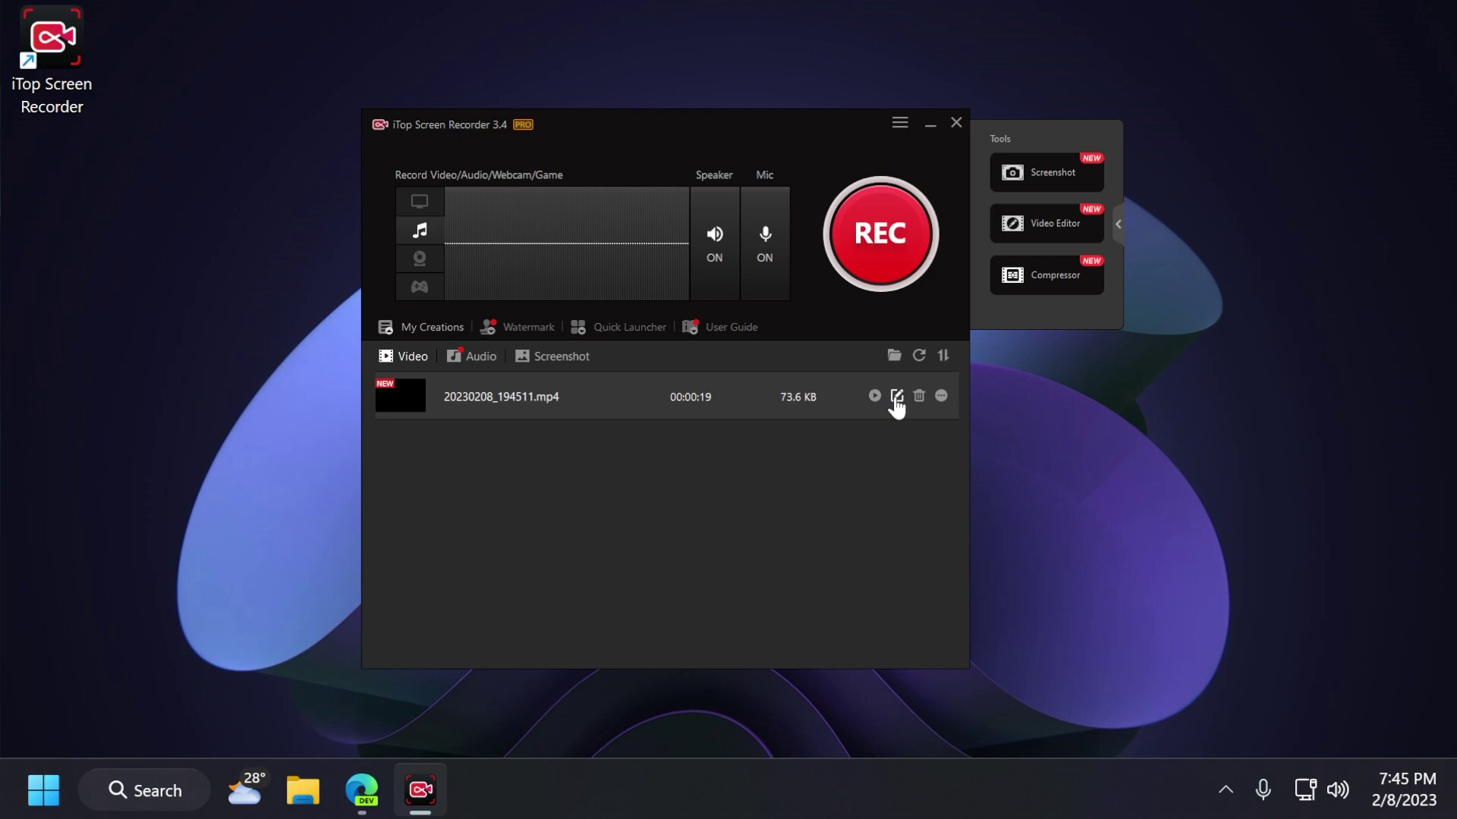
{"action": "left_click", "coordinate": [942, 396]}
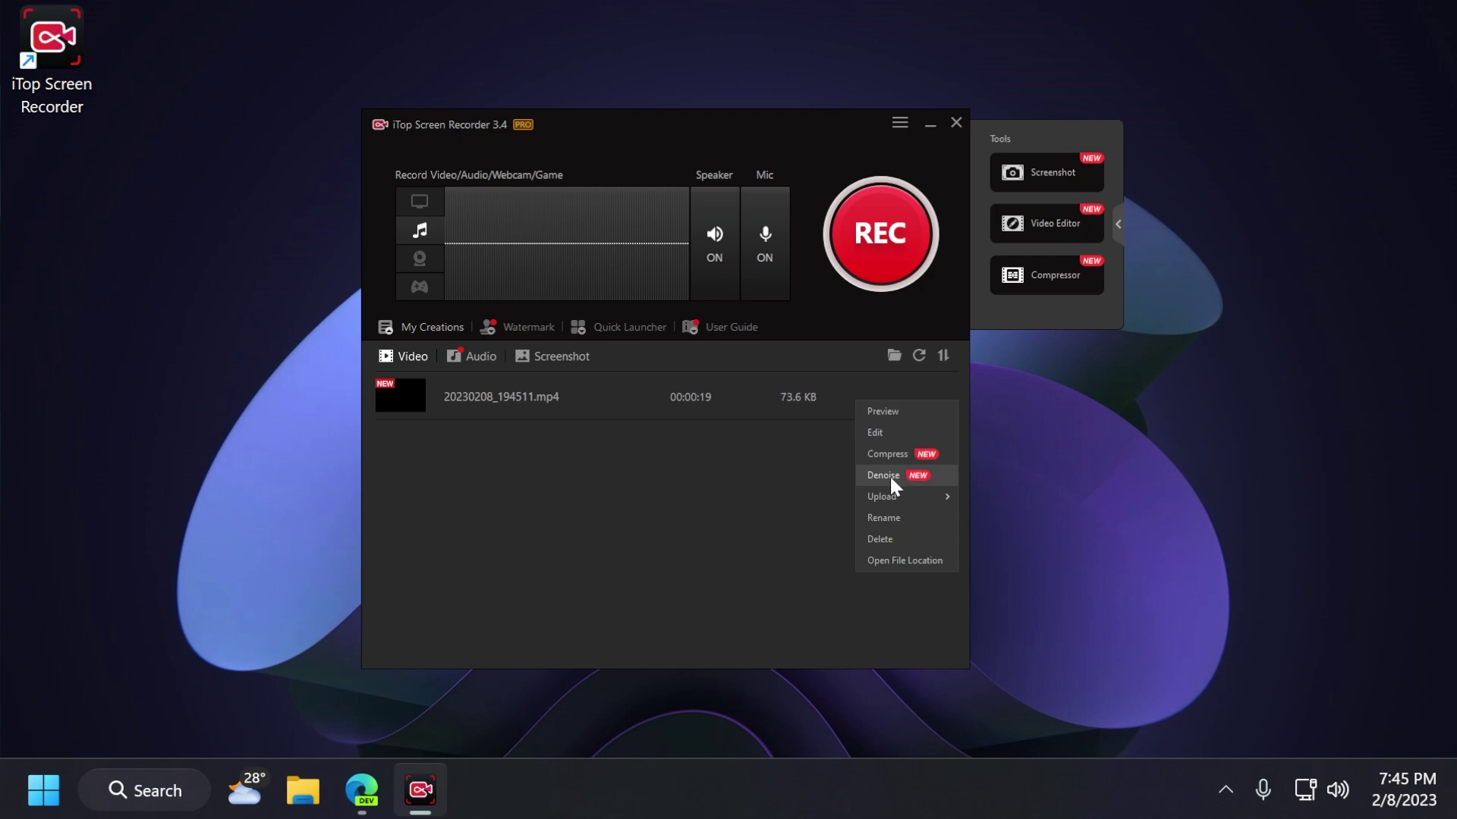
{"action": "mouse_move", "coordinate": [899, 497]}
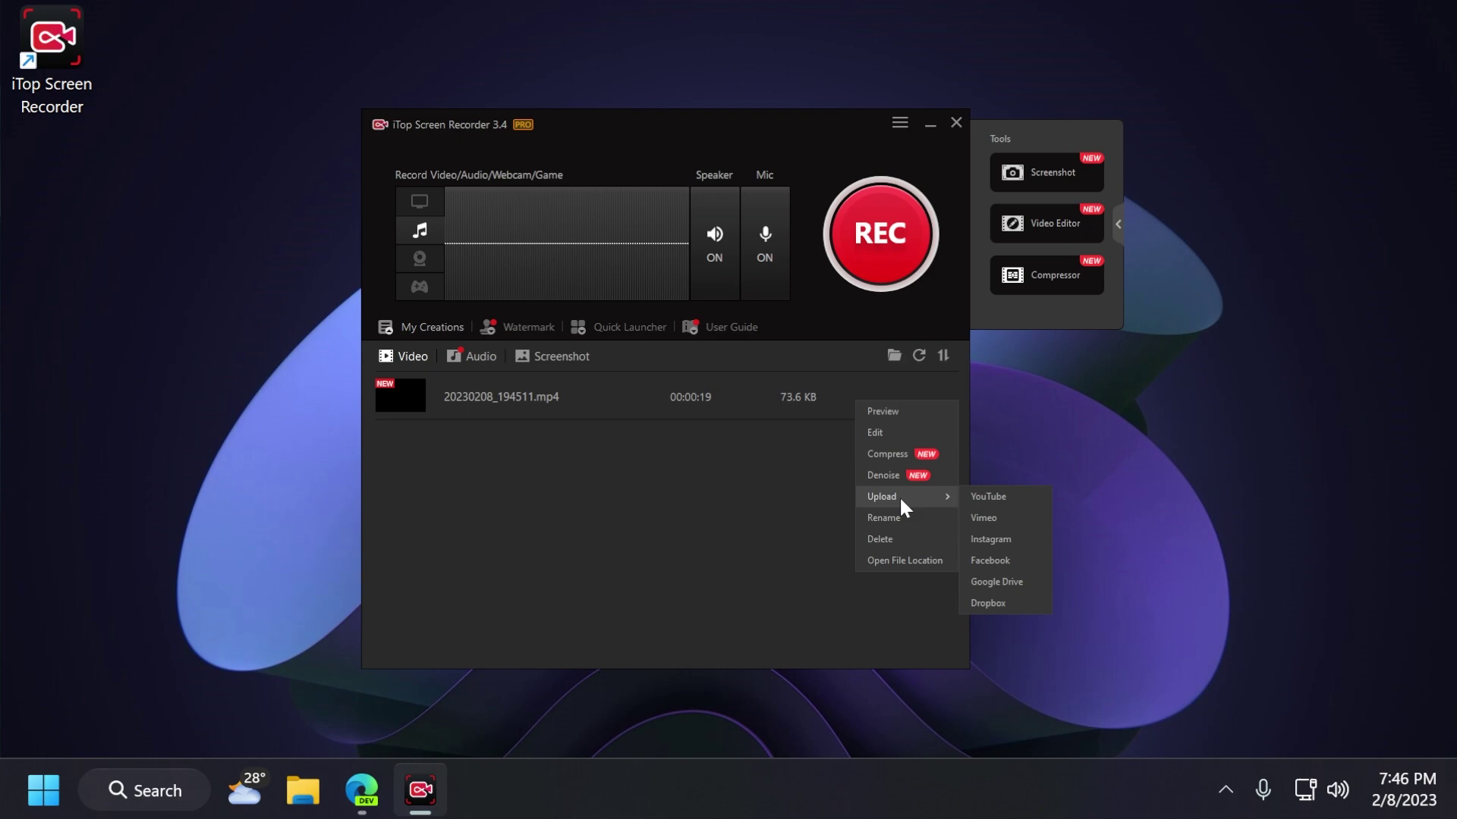
{"action": "left_click", "coordinate": [939, 394]}
{"action": "left_click", "coordinate": [939, 394]}
{"action": "left_click", "coordinate": [897, 561]}
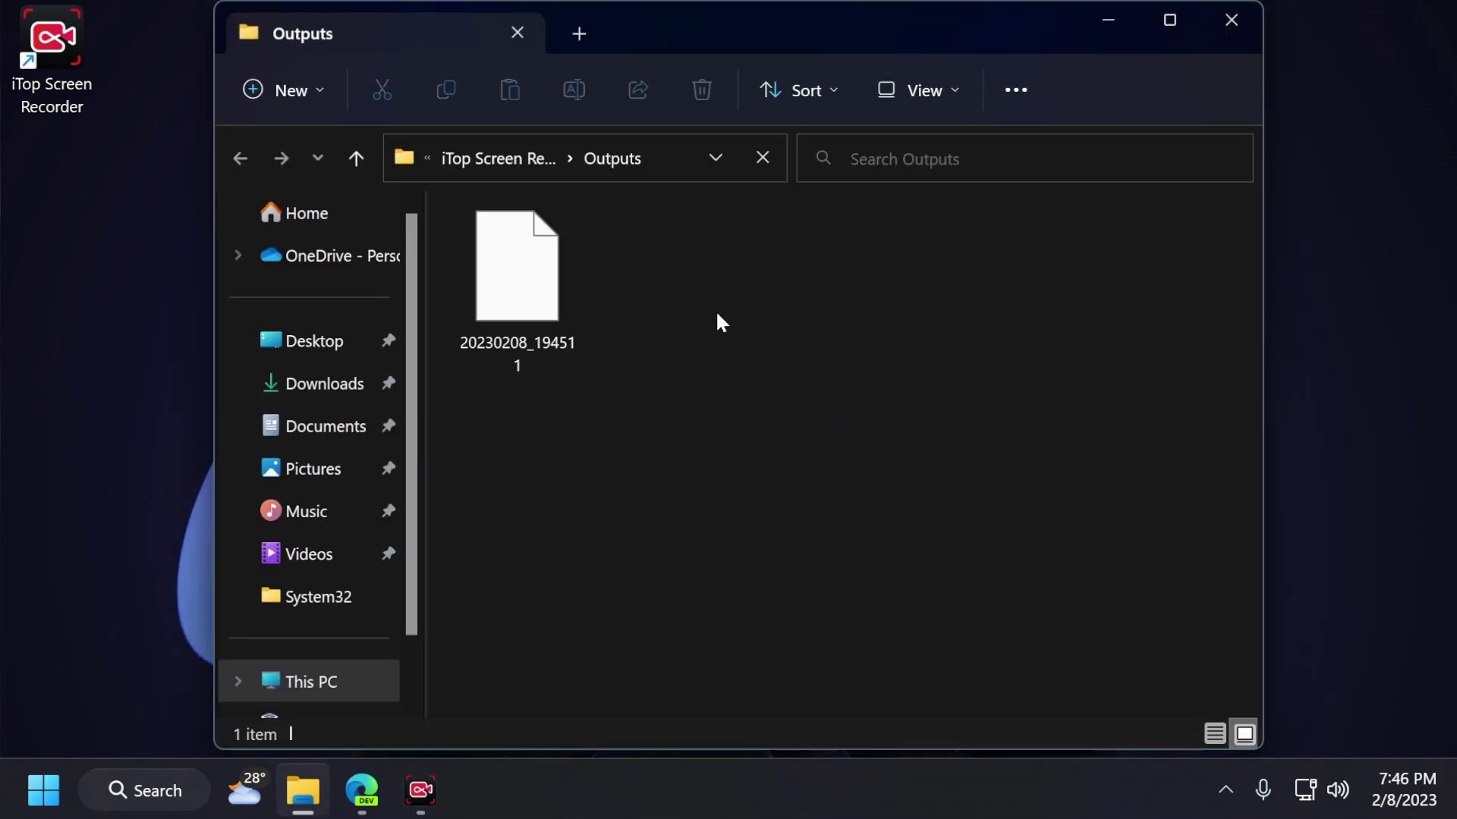
{"action": "left_click", "coordinate": [1219, 34]}
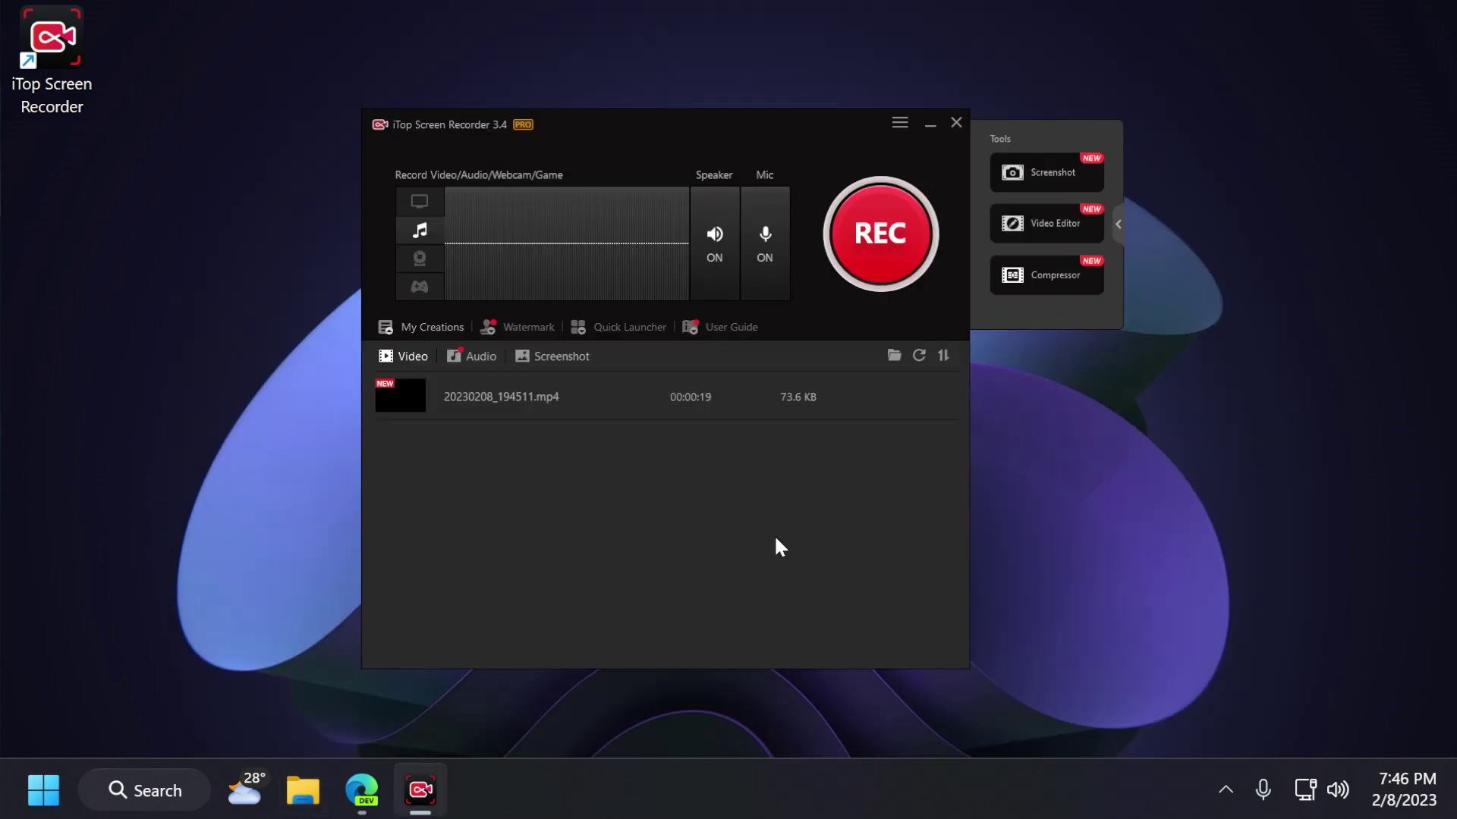
Step: Open the Screenshot tool, move its capture toolbar lower, then close it
{"action": "left_click", "coordinate": [1044, 180]}
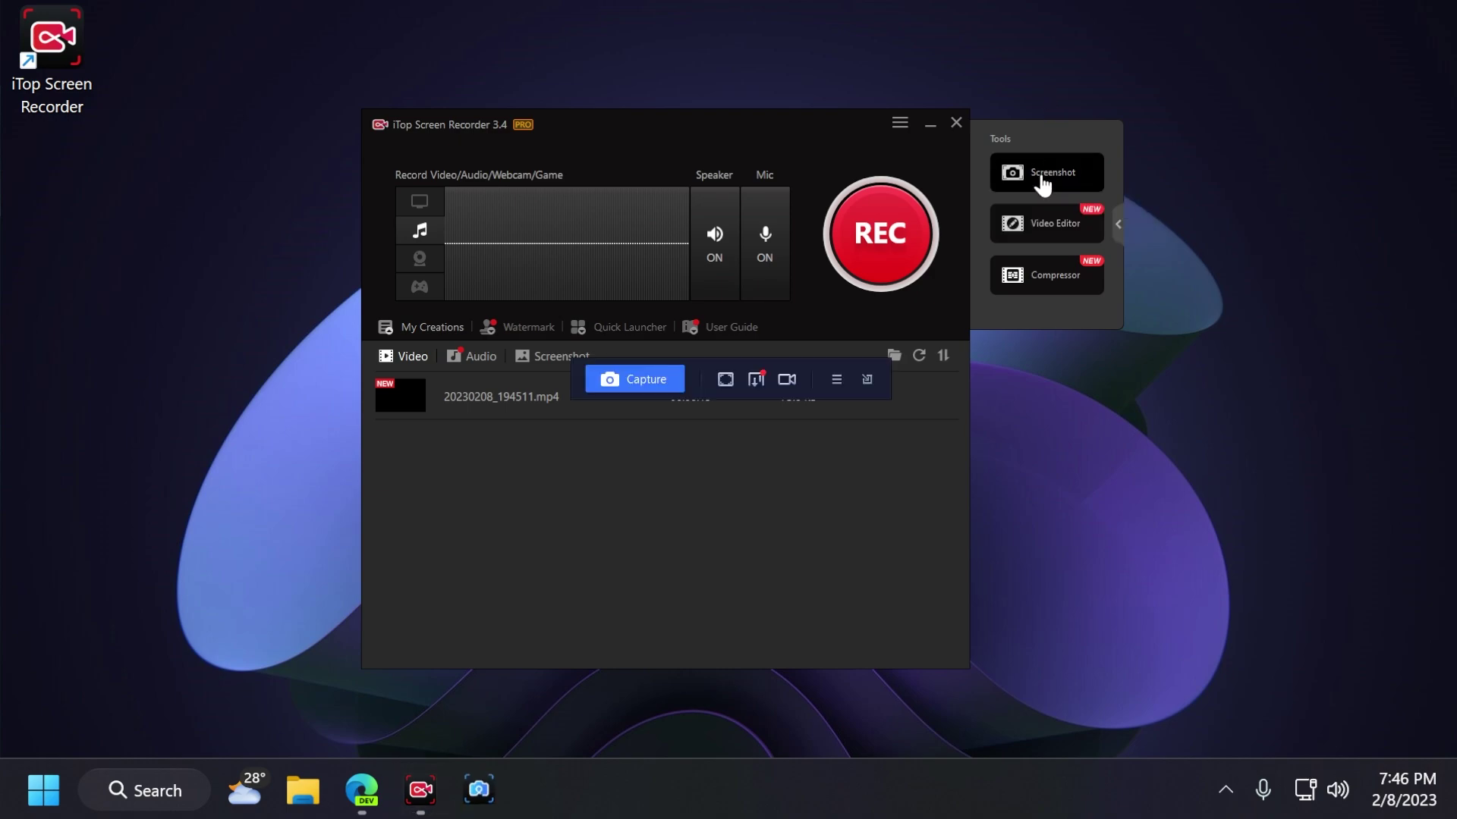
{"action": "left_click_drag", "start_coordinate": [812, 375], "coordinate": [812, 541]}
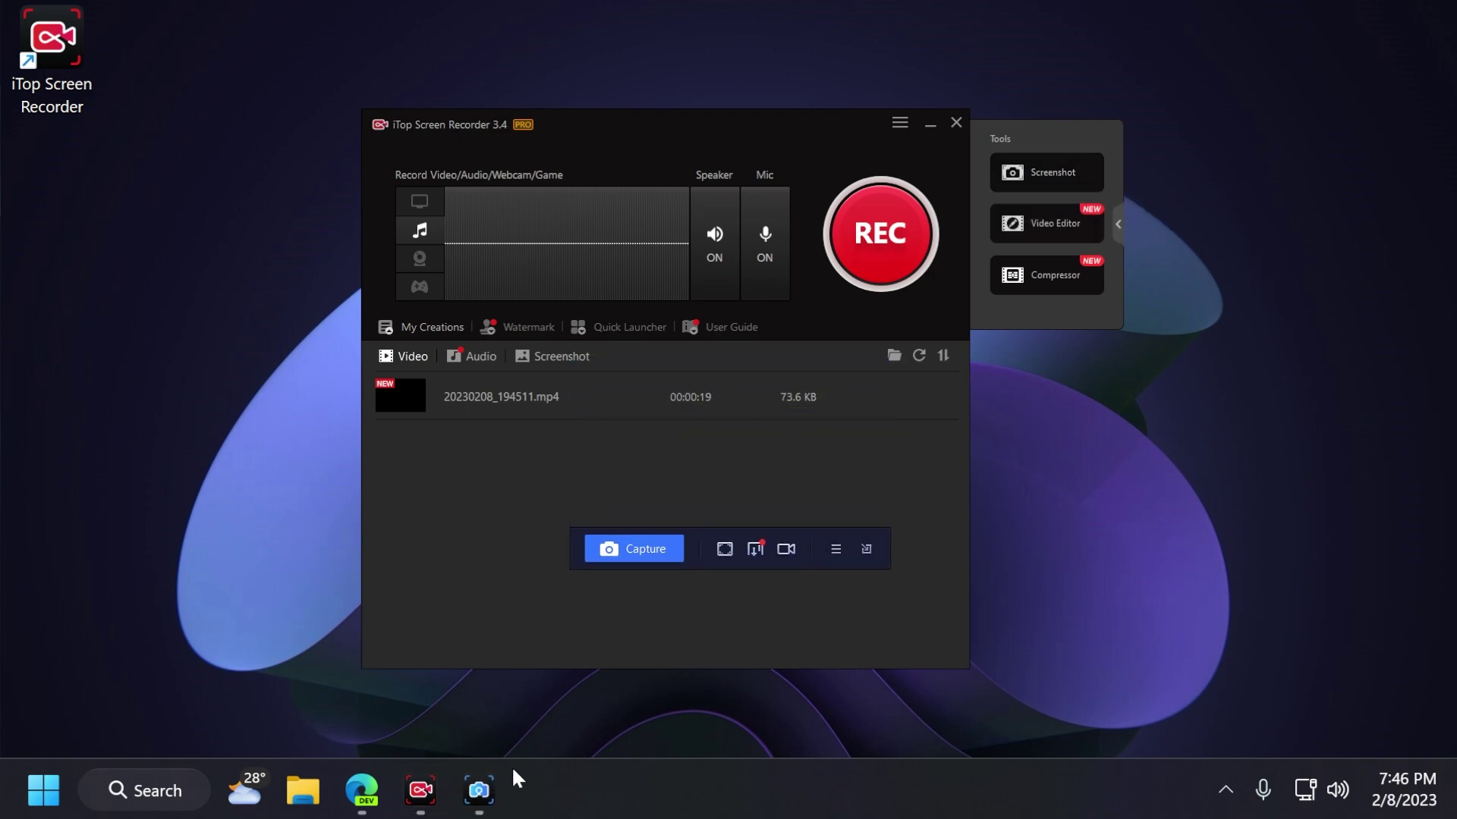
{"action": "left_click", "coordinate": [865, 549]}
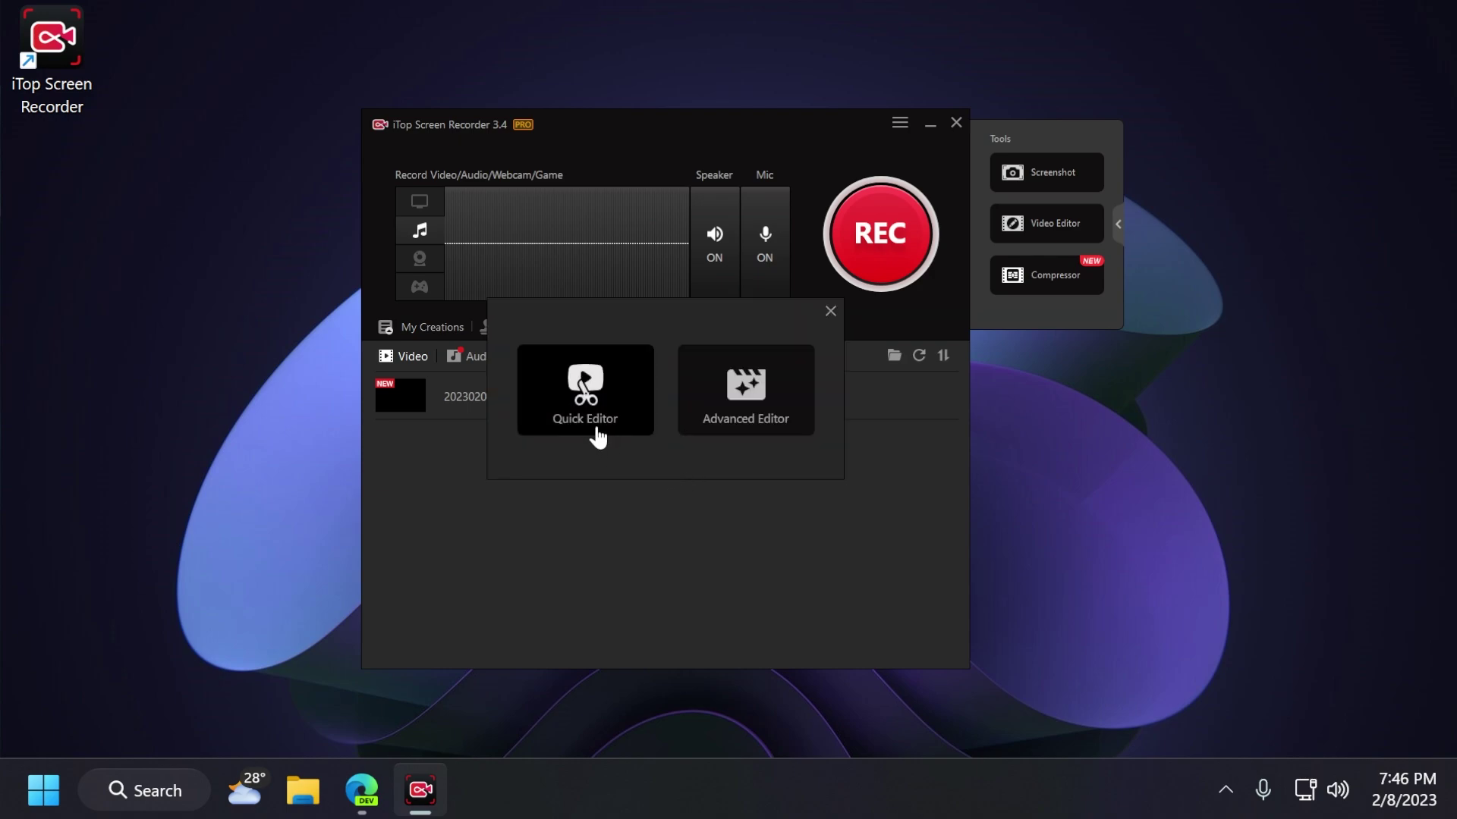
Step: Start a new Advanced Editor project and move the editor window to the right
{"action": "left_click", "coordinate": [739, 394]}
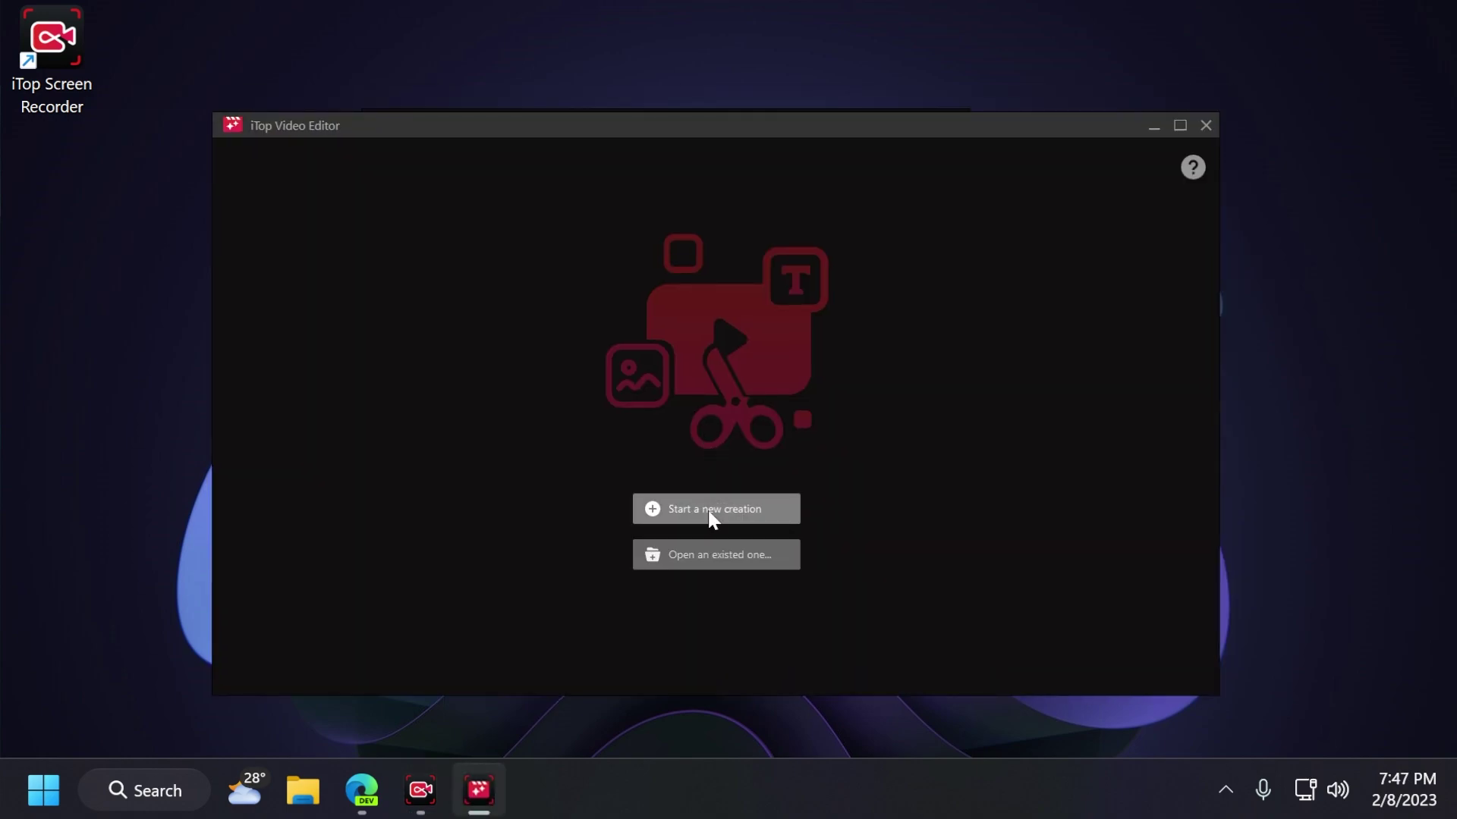
{"action": "left_click", "coordinate": [709, 510]}
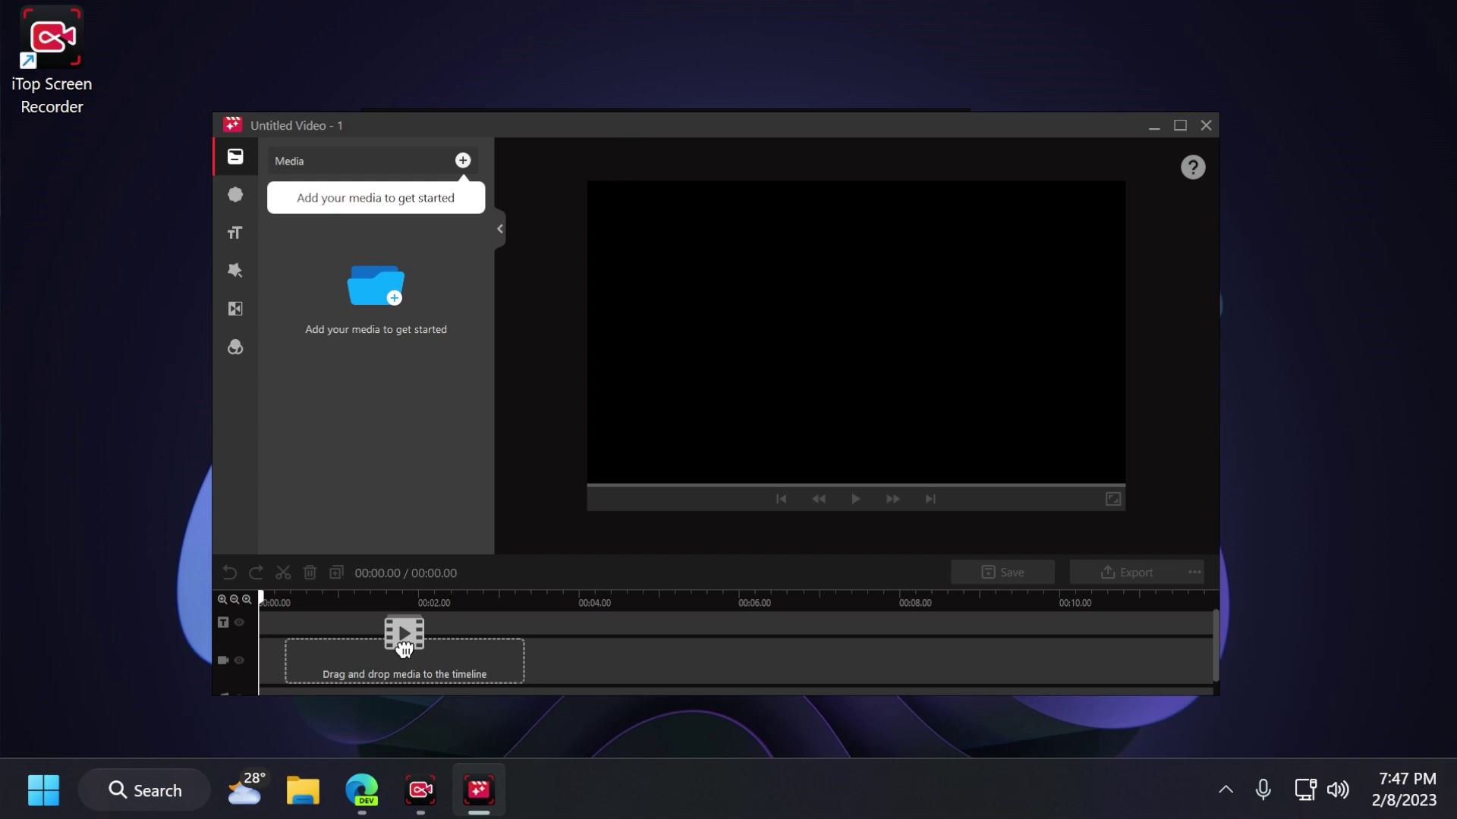
{"action": "left_click_drag", "start_coordinate": [624, 133], "coordinate": [1021, 92]}
Step: Import 20230208_194511.mp4 from the Outputs folder into the editor's media bin
{"action": "left_click", "coordinate": [516, 478]}
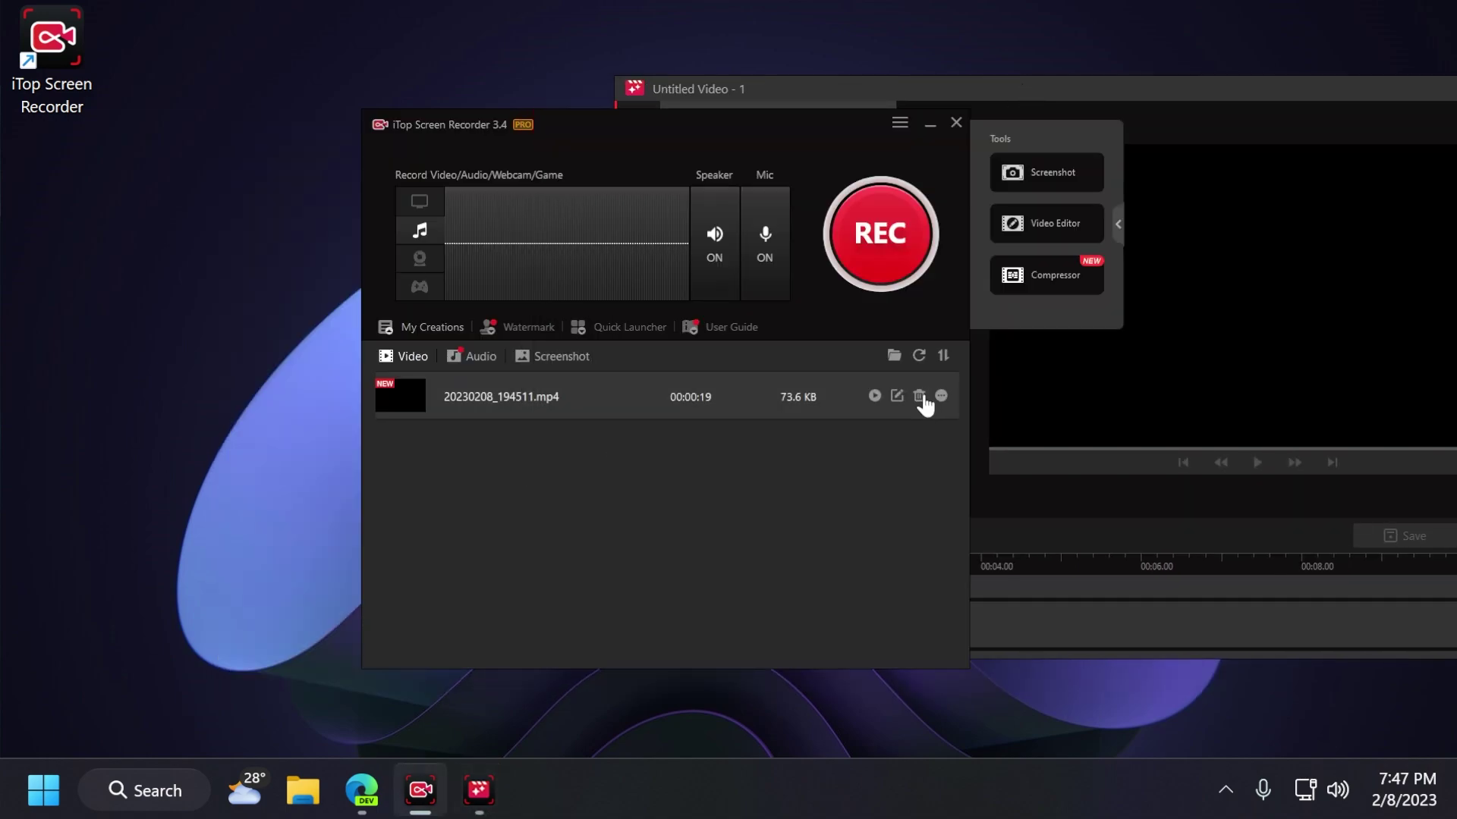
{"action": "left_click", "coordinate": [939, 400]}
{"action": "left_click", "coordinate": [895, 553]}
{"action": "left_click_drag", "start_coordinate": [448, 293], "coordinate": [774, 323]}
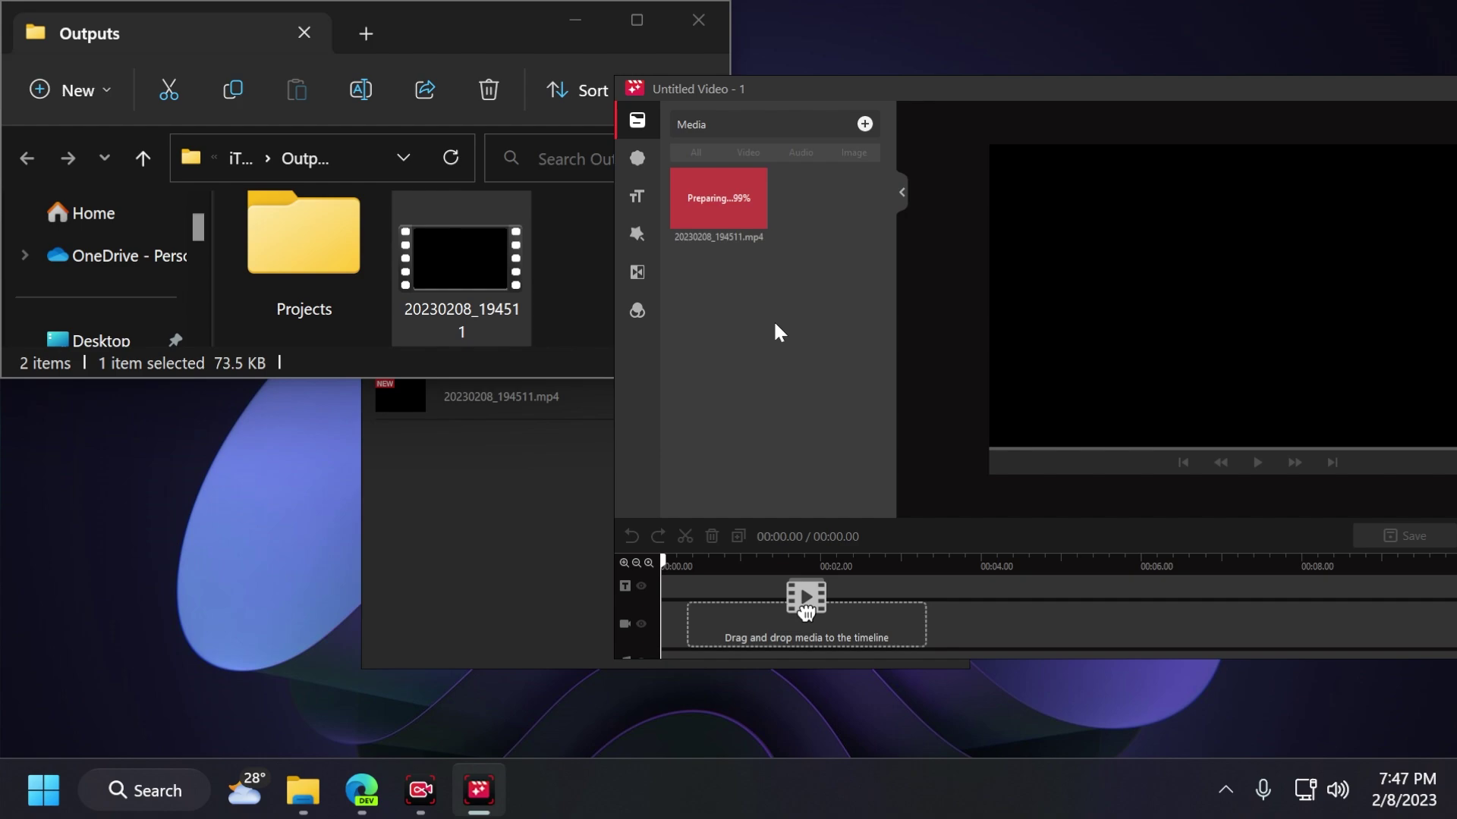
{"action": "left_click", "coordinate": [698, 20]}
Step: Maximise the editor, place the clip on the video timeline, then close the editor
{"action": "double_click", "coordinate": [968, 88]}
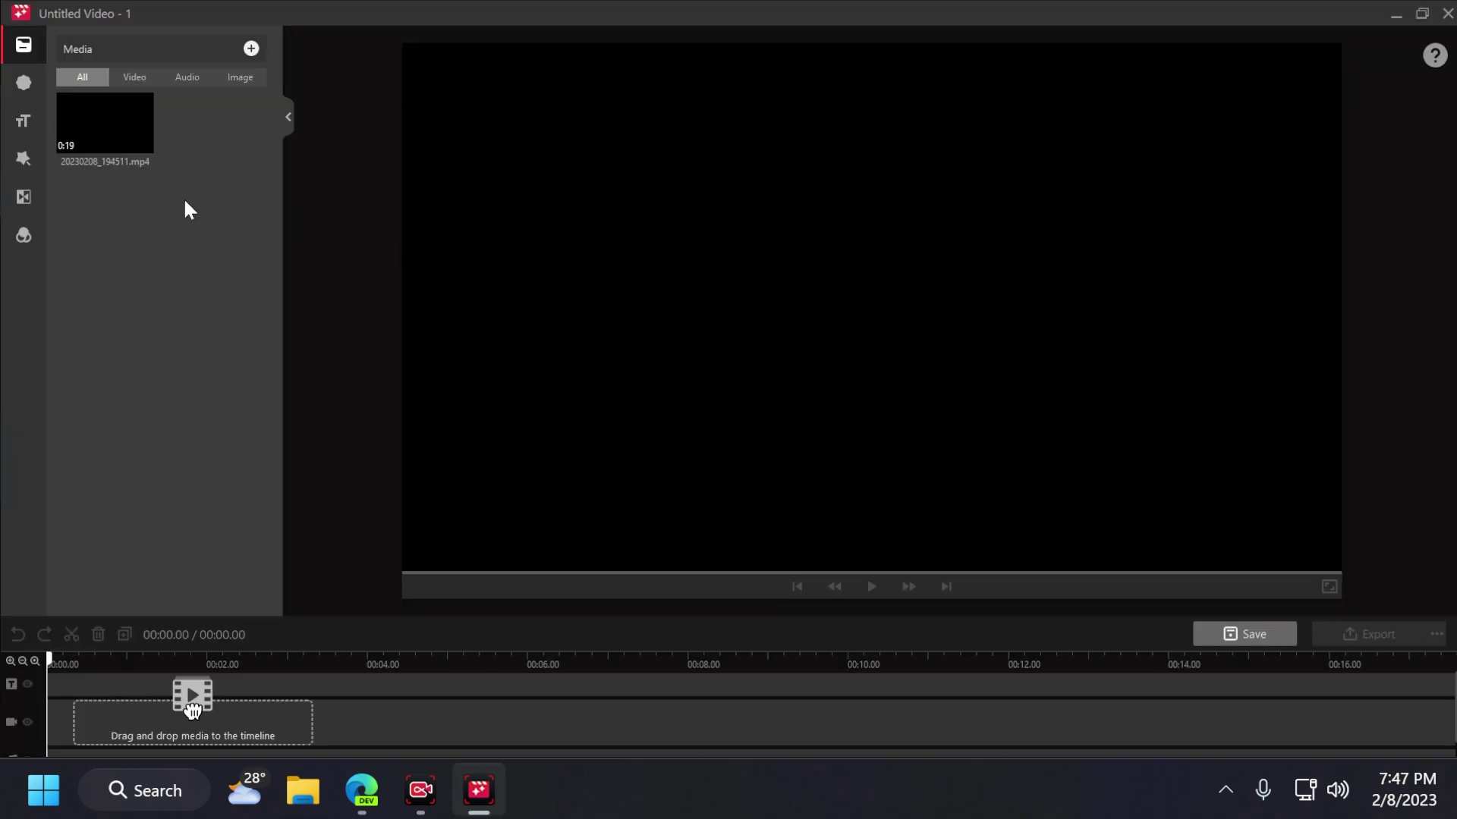
{"action": "mouse_move", "coordinate": [66, 86]}
{"action": "left_click_drag", "start_coordinate": [114, 126], "coordinate": [195, 741]}
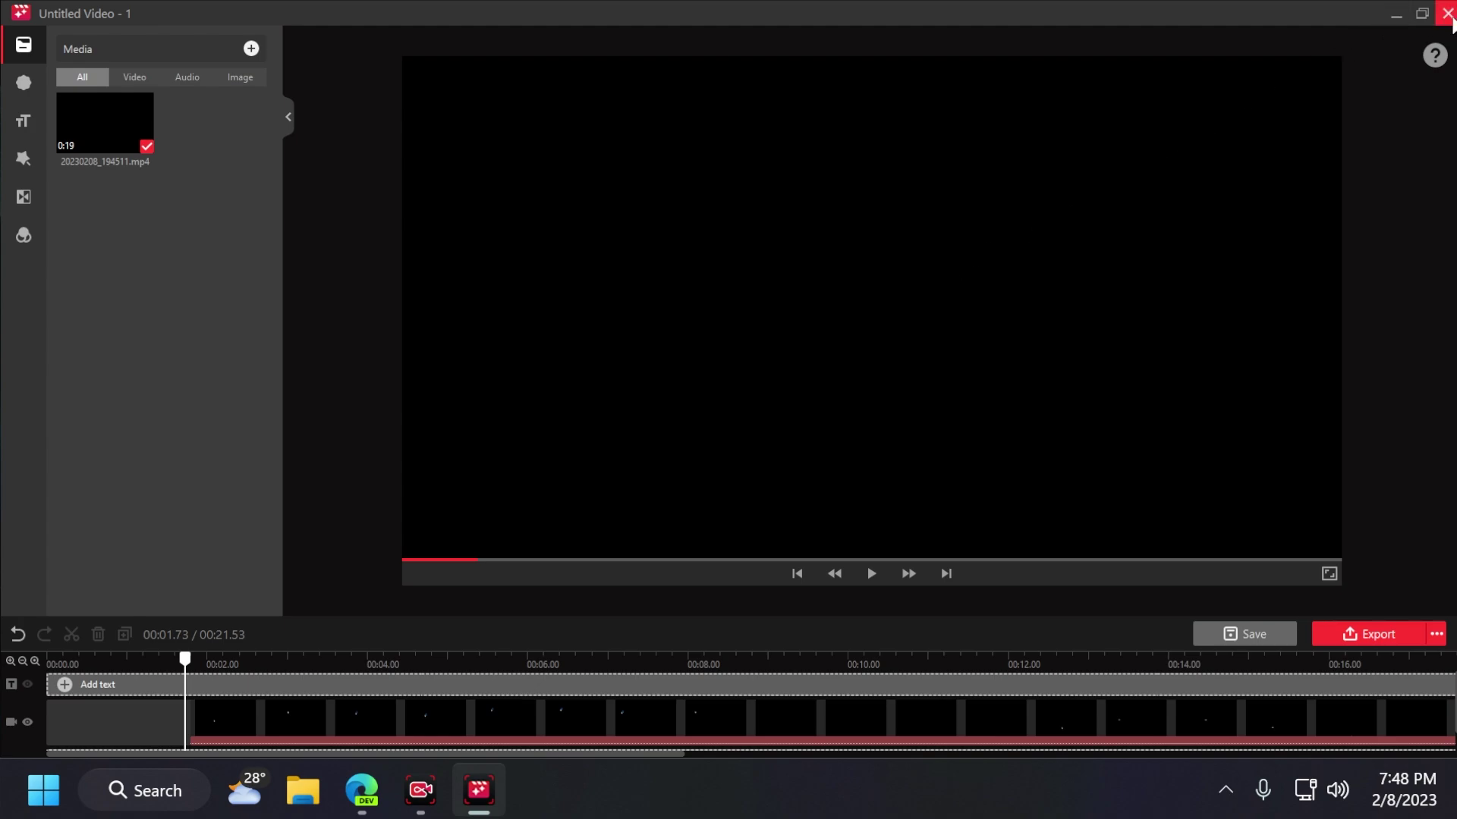
{"action": "left_click", "coordinate": [1445, 13]}
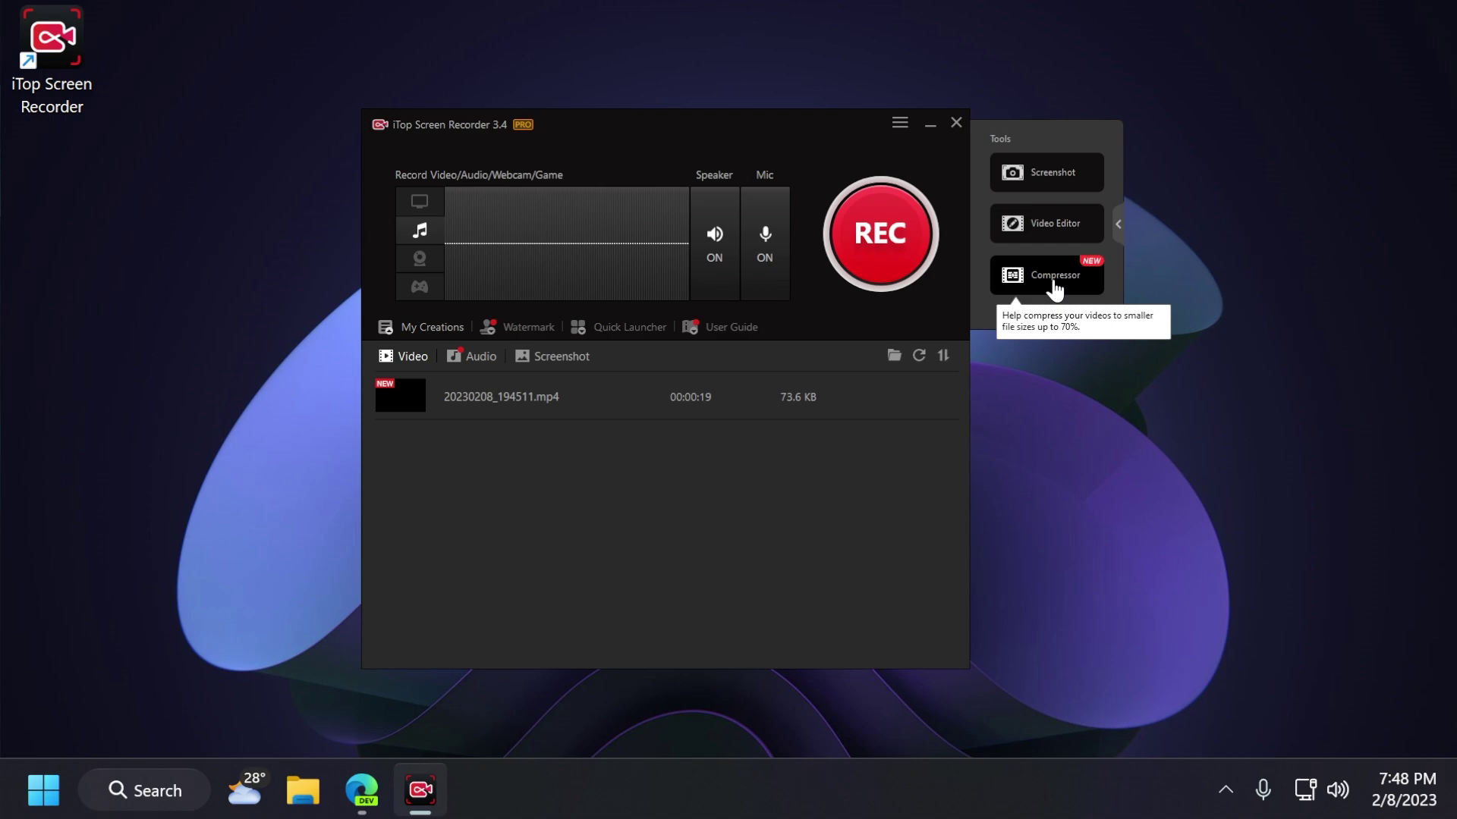
Step: Review the Video Compressor's Normal, Advanced and Ultimate levels, then close it with Alt+F4
{"action": "left_click", "coordinate": [1055, 288]}
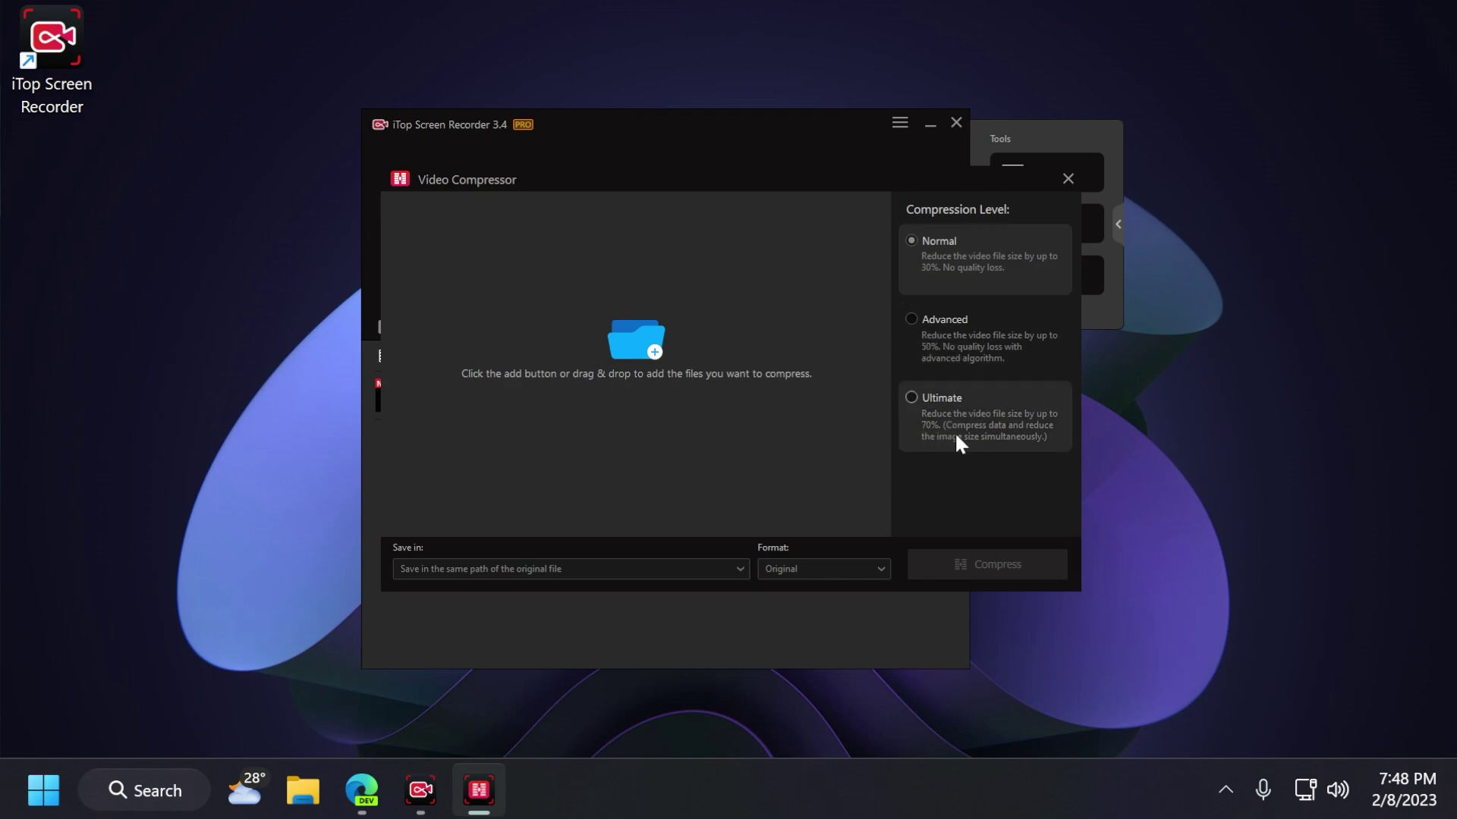
{"action": "key", "text": "alt+F4"}
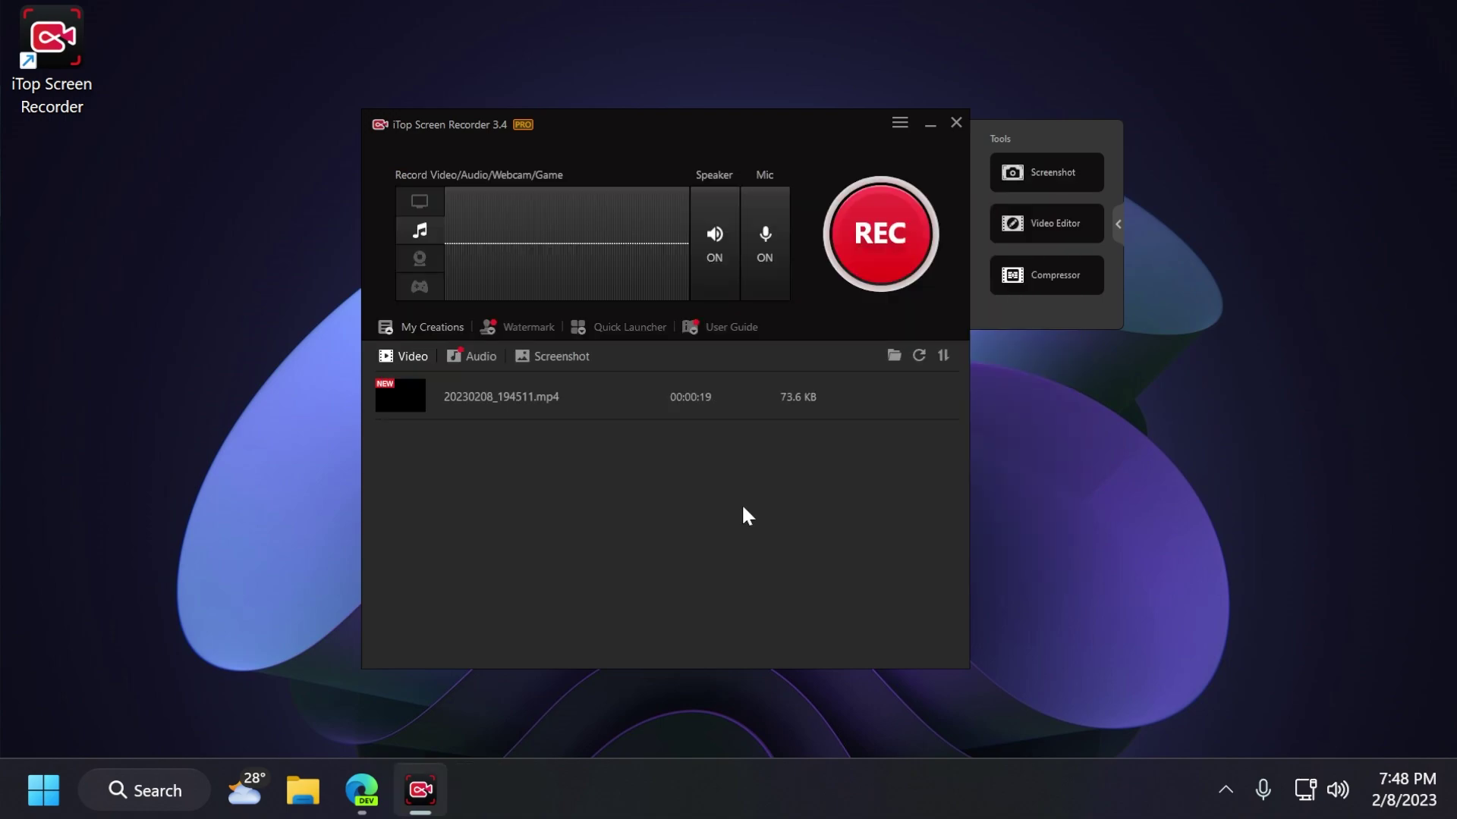